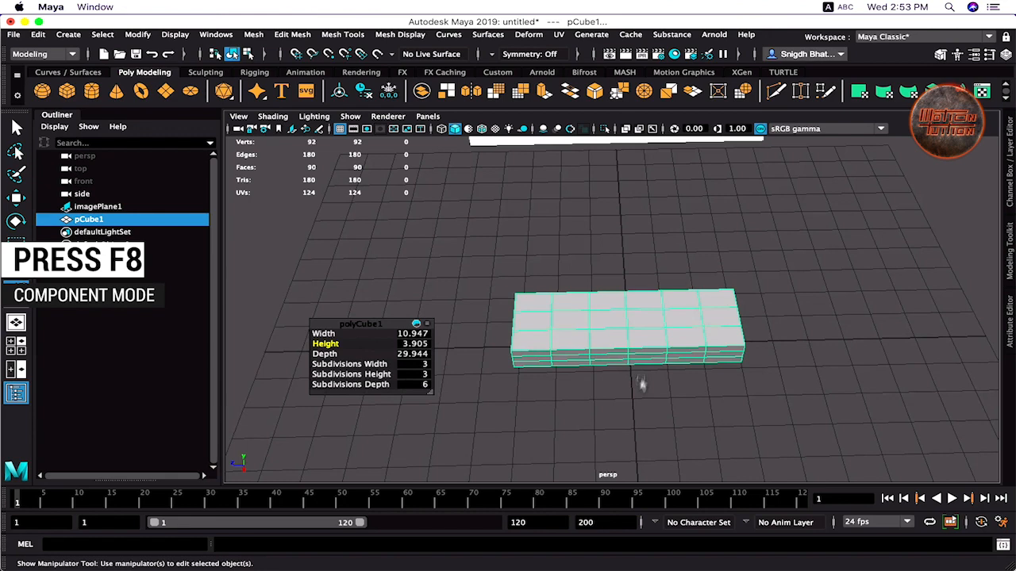
- In top view, scale the three middle vertex rows inward to pinch the waist
alt+right_drag(641, 384, 547, 358)
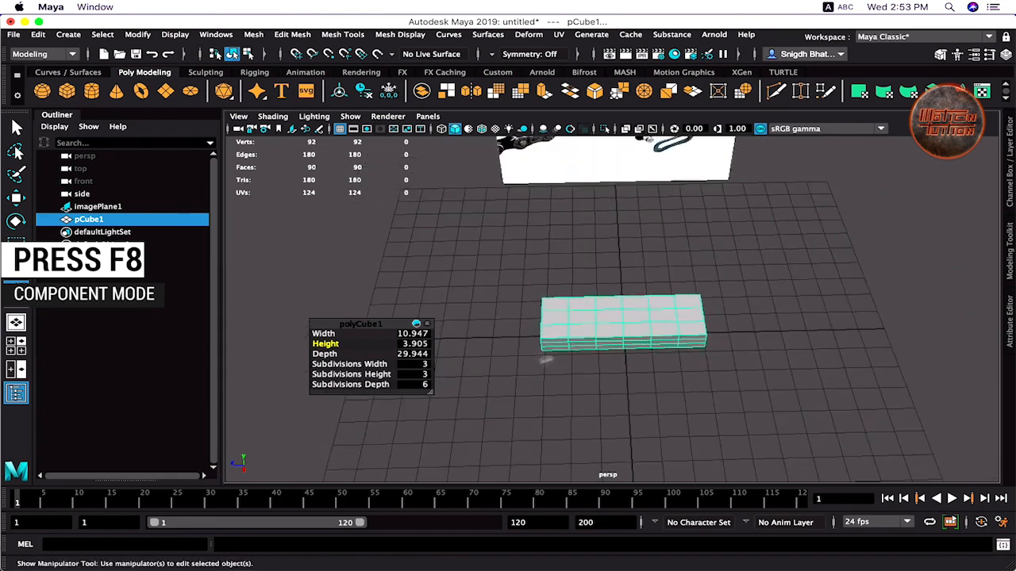
alt+middle_drag(546, 358, 501, 412)
right_drag(564, 362, 505, 209)
key(space)
drag(525, 329, 527, 283)
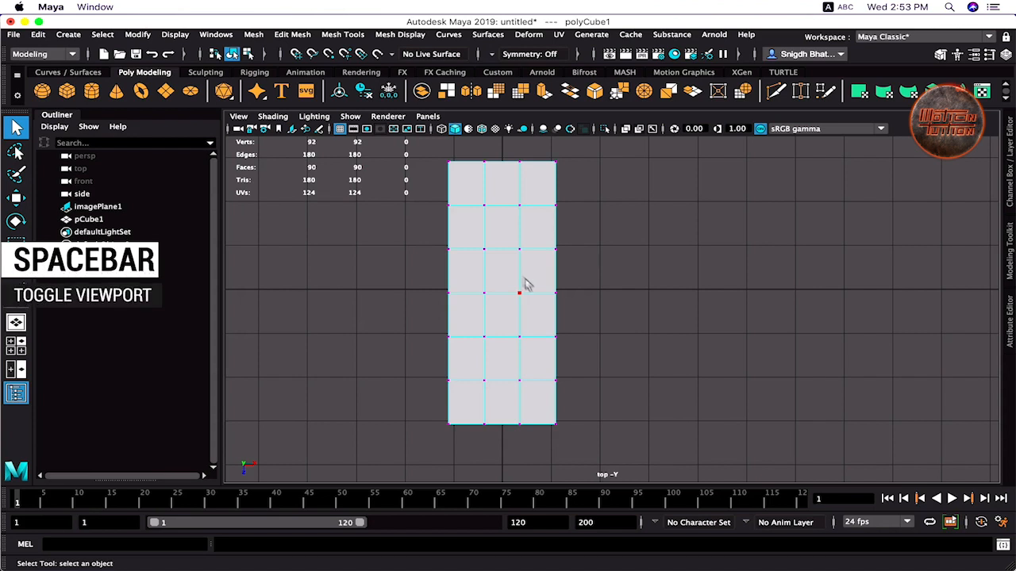
drag(437, 238, 568, 346)
key(r)
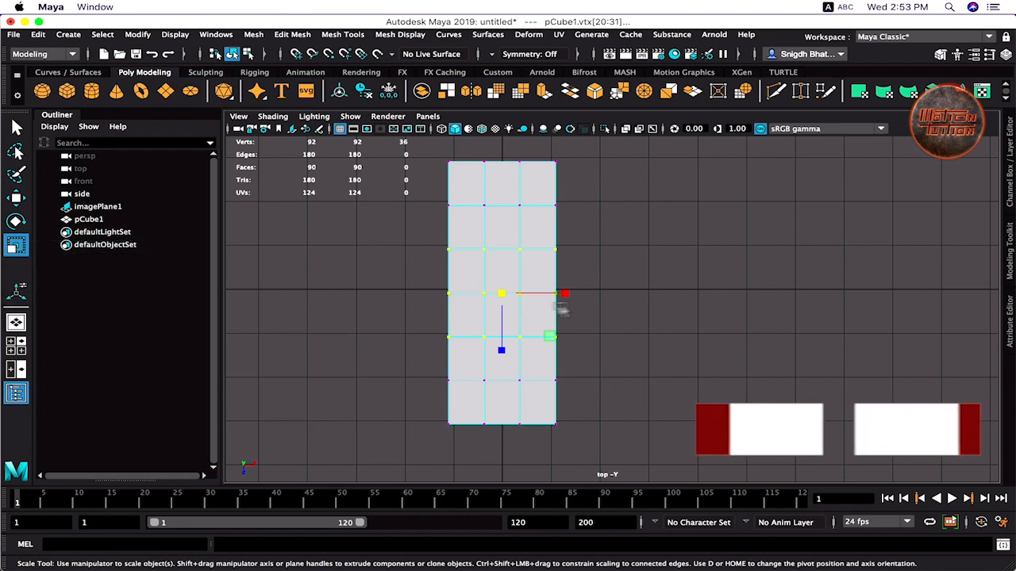
mouse_move(564, 294)
mouse_down()
mouse_move(448, 305)
mouse_move(551, 294)
mouse_up()
key(3)
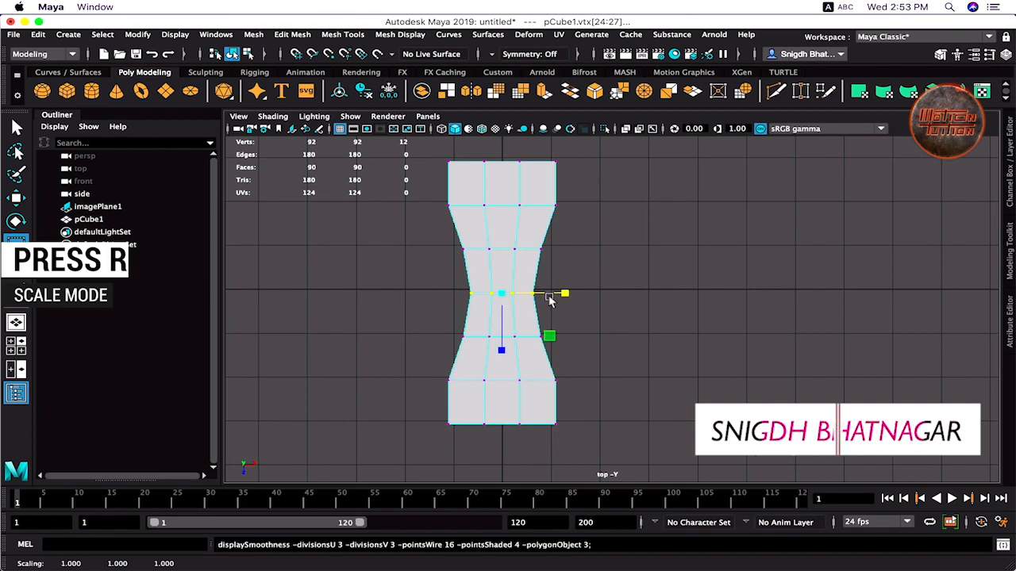
- Widen the vertex rows above and below the waist to round out the ends
key(1)
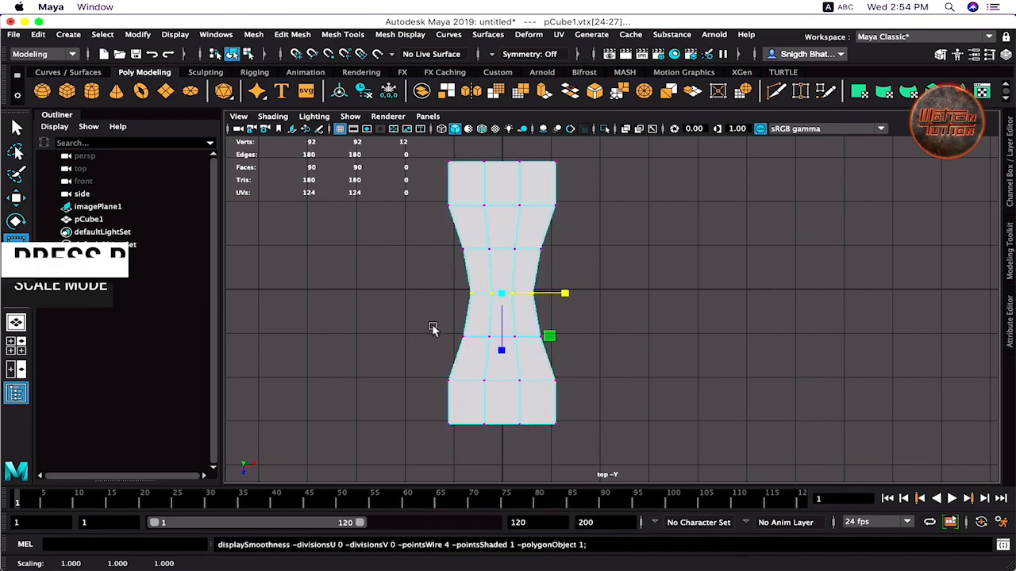
drag(434, 327, 567, 354)
drag(565, 293, 578, 295)
key(3)
mouse_move(573, 370)
mouse_down()
mouse_move(435, 392)
mouse_move(571, 381)
mouse_up()
key(super+z)
drag(577, 196, 407, 229)
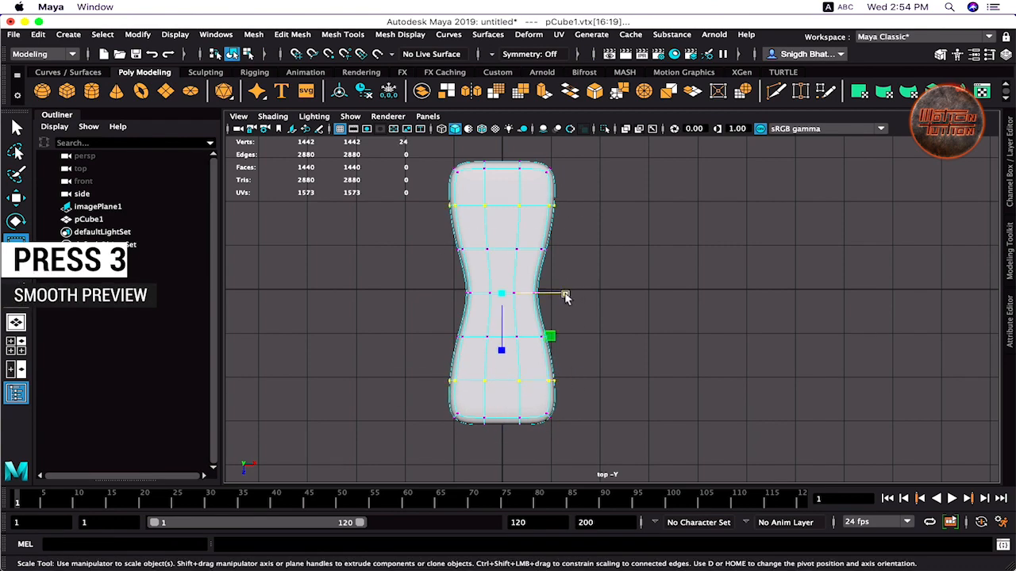
drag(564, 295, 574, 295)
key(1)
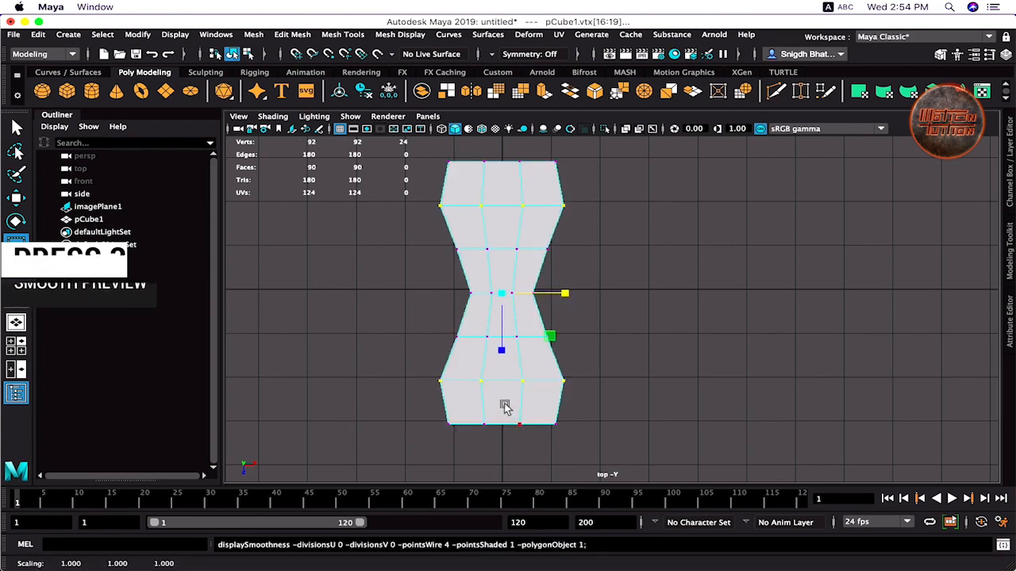
- Stretch the middle top and bottom end vertices outward lengthwise and check the smoothed shape
drag(469, 412, 530, 435)
shift+drag(527, 182, 527, 181)
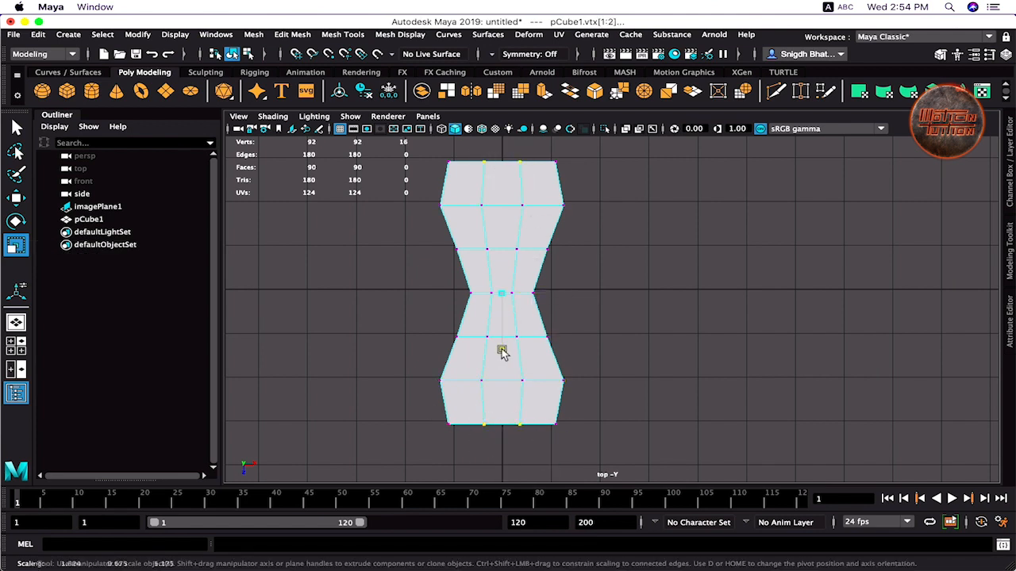
drag(502, 347, 502, 359)
key(3)
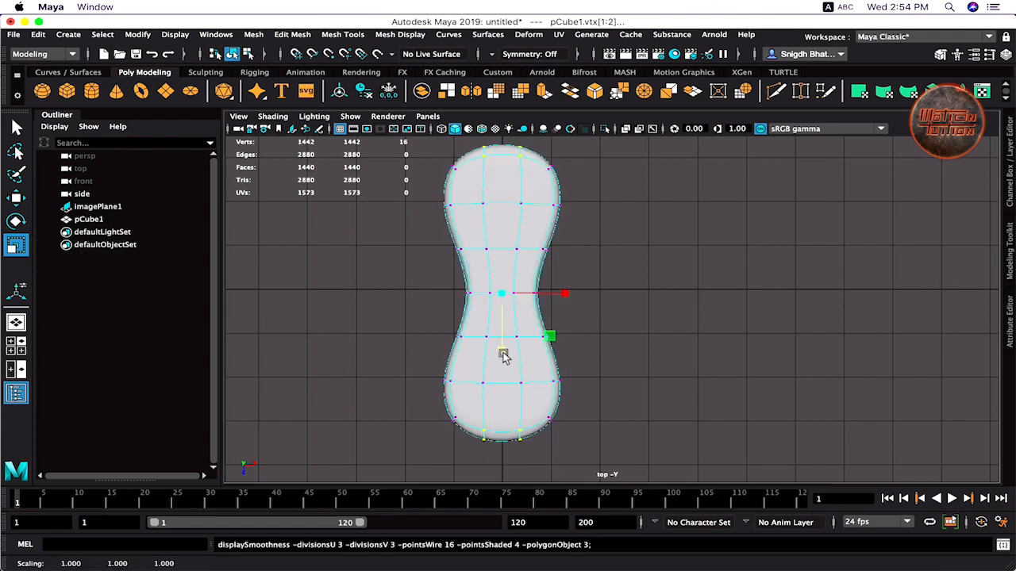
key(space)
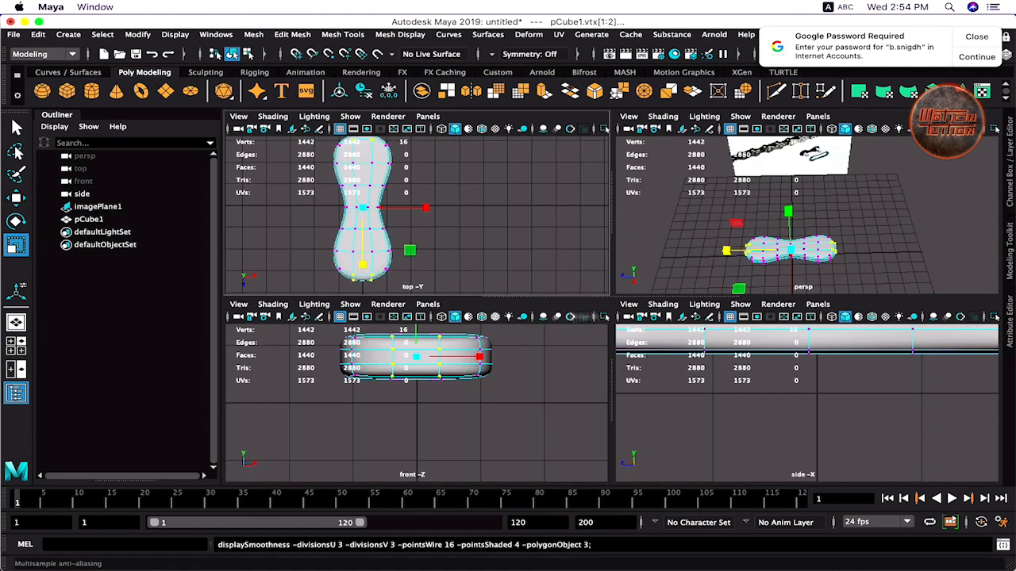
key(space)
alt+drag(530, 370, 532, 401)
key(space)
key(space)
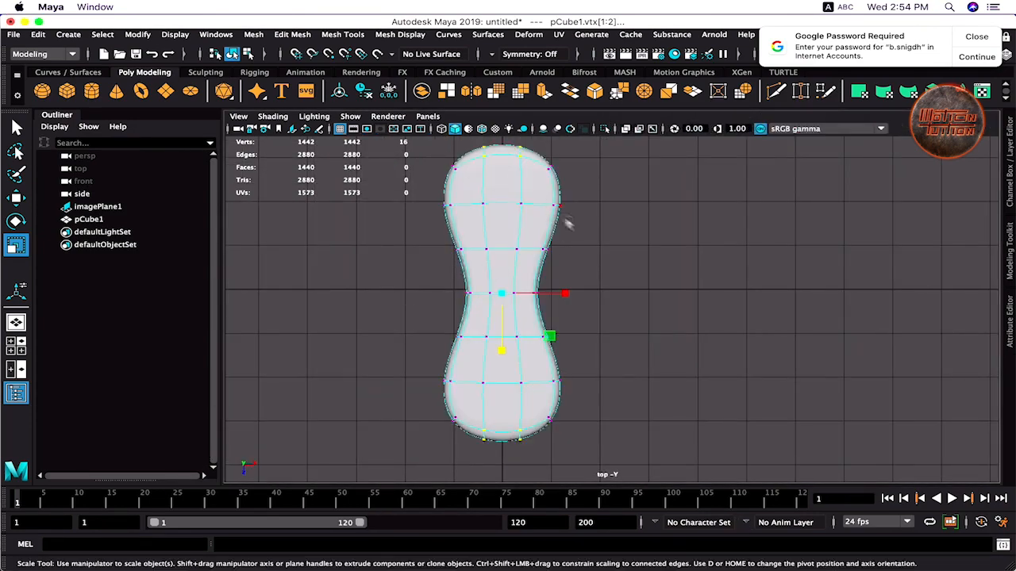
- Pull the top and bottom end rows toward the centre, narrow them, and flatten slightly
drag(386, 135, 386, 137)
shift+drag(370, 378, 370, 377)
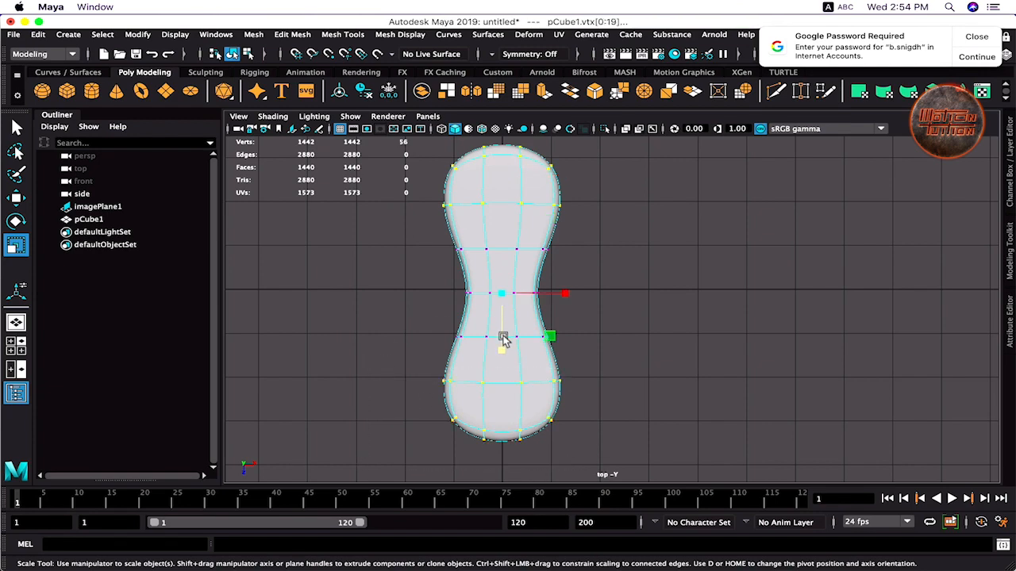
drag(504, 350, 506, 341)
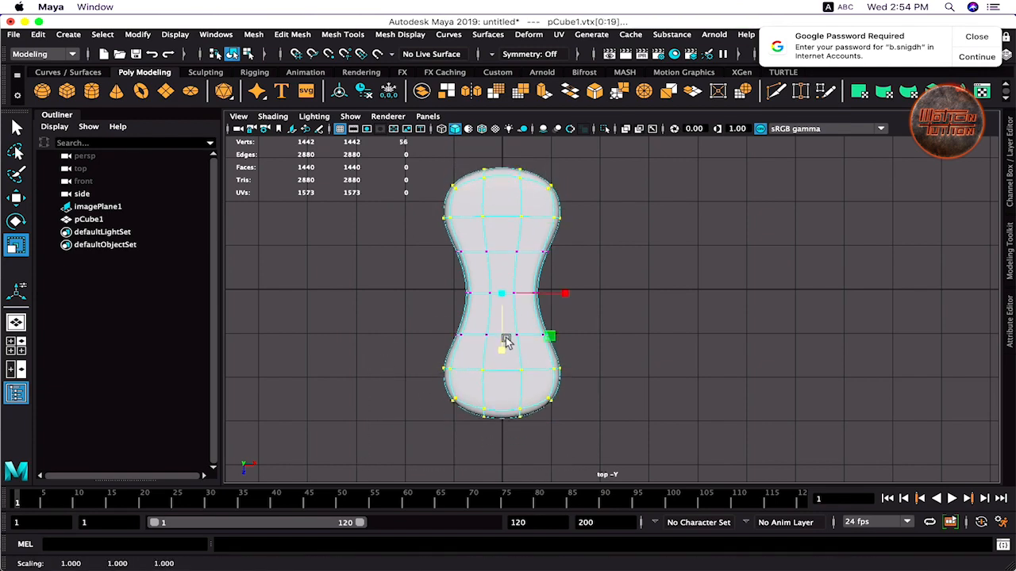
drag(561, 293, 556, 292)
key(space)
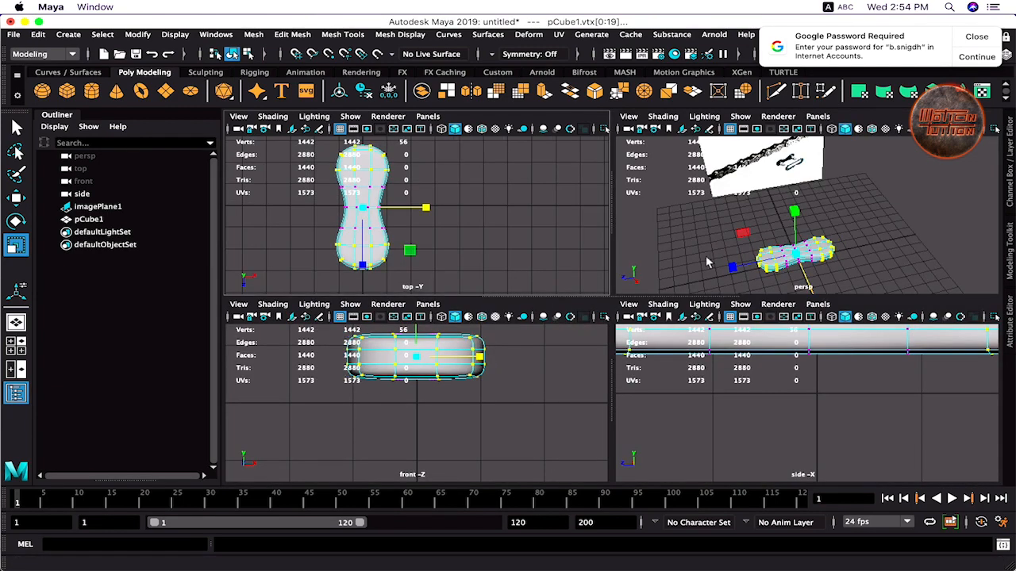
key(space)
drag(492, 322, 493, 325)
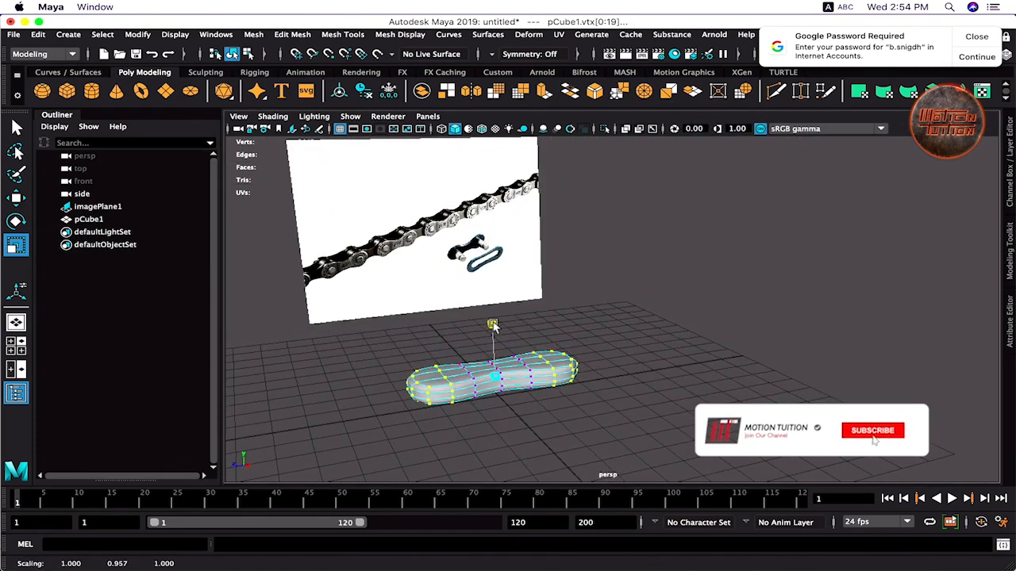
- Return to Object Mode and scale the plate down in Y to flatten it
key(q)
right_click(513, 207)
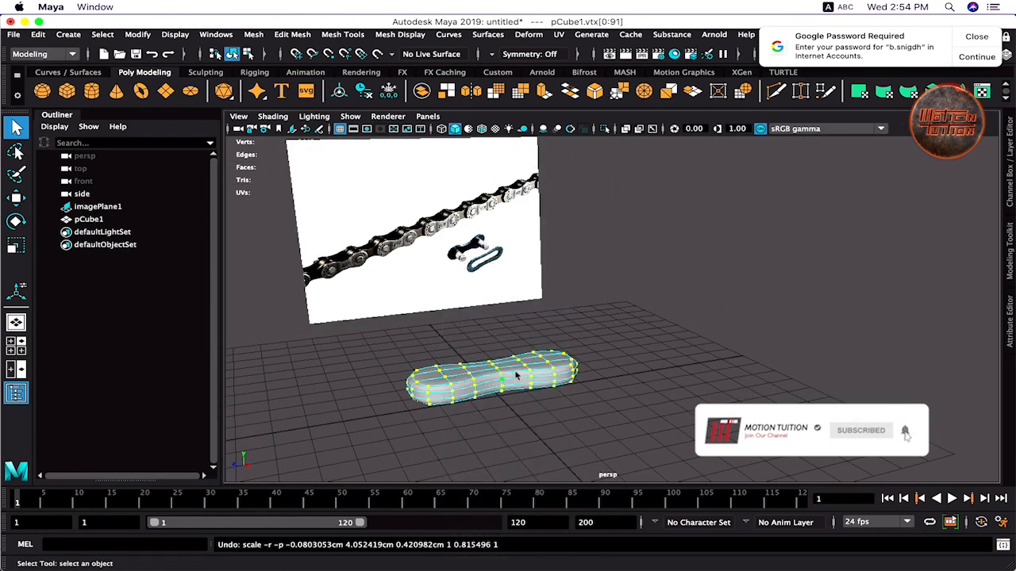
right_drag(513, 208, 573, 193)
key(r)
drag(490, 323, 492, 338)
alt+drag(541, 413, 564, 417)
click(522, 381)
alt+right_drag(397, 353, 471, 364)
alt+middle_drag(472, 364, 473, 366)
mouse_move(475, 371)
alt+mouse_down()
mouse_move(537, 388)
mouse_move(537, 351)
mouse_move(503, 320)
mouse_move(475, 409)
mouse_move(510, 401)
alt+mouse_up()
click(484, 385)
- From top view, insert a single edge loop running lengthwise down the plate's centre
key(space)
key(space)
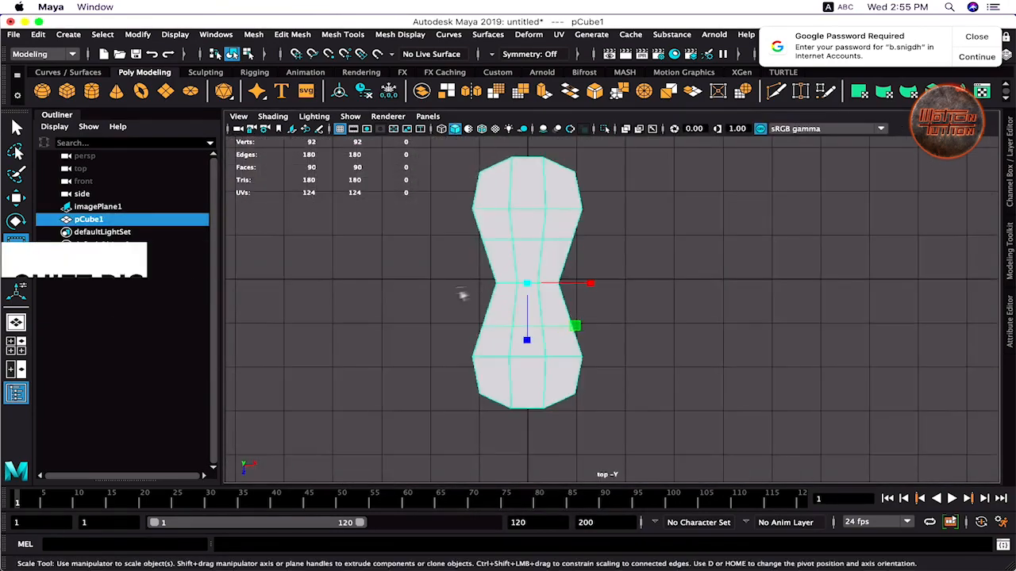
key(q)
shift+right_drag(538, 171, 539, 264)
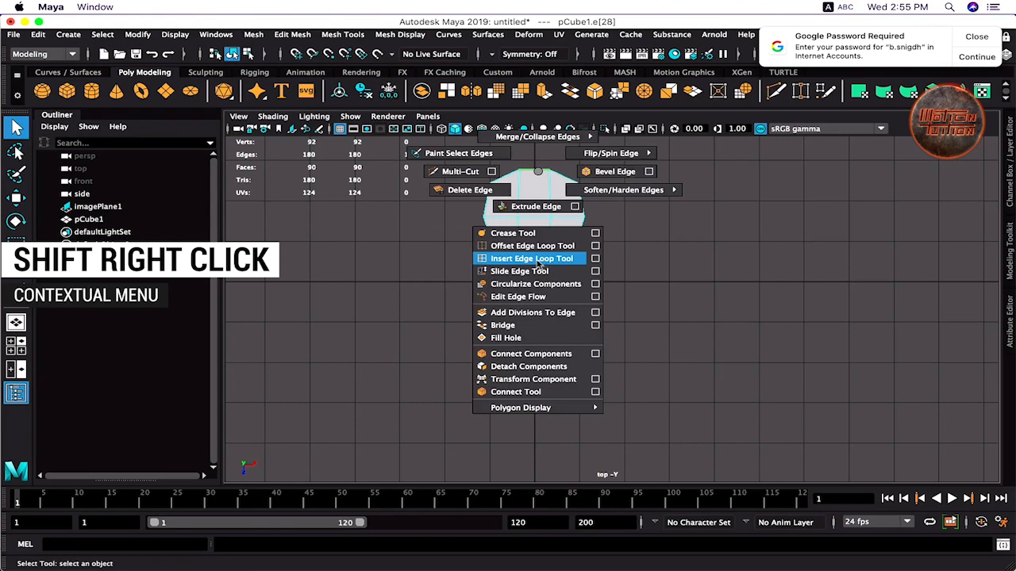
shift+right_drag(539, 265, 595, 258)
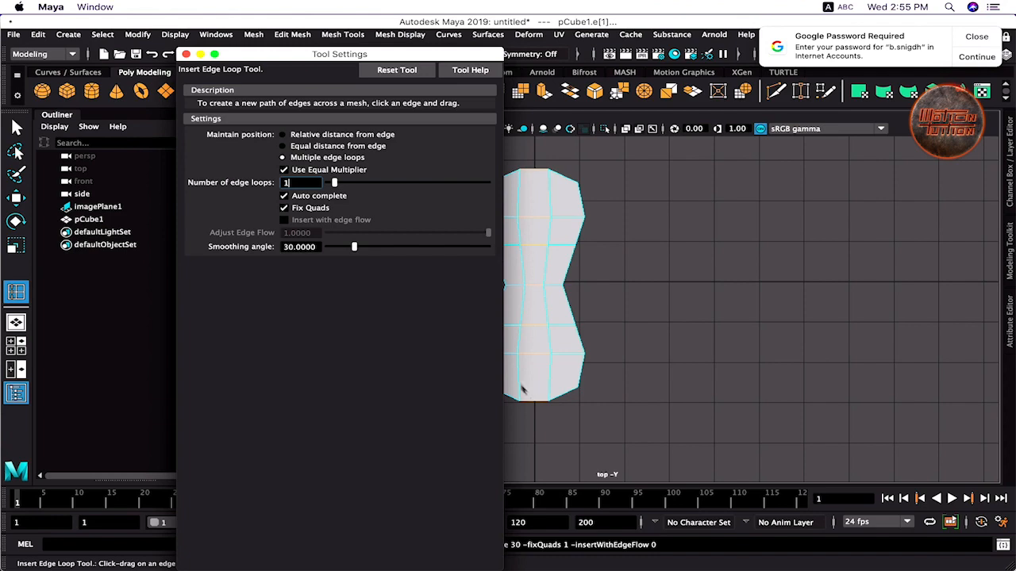
key(q)
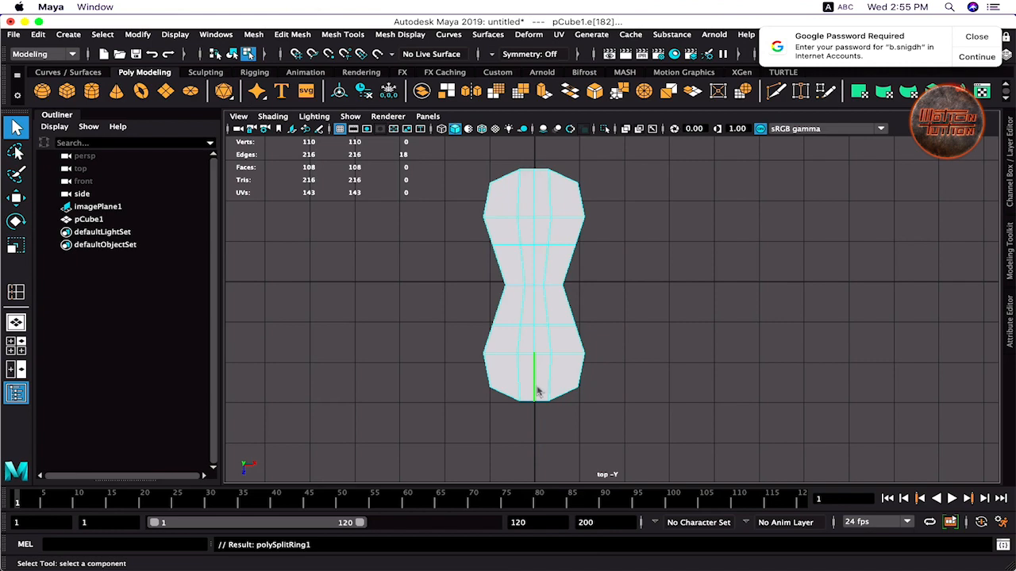
mouse_move(537, 391)
right_down()
mouse_move(516, 393)
mouse_move(533, 405)
right_up()
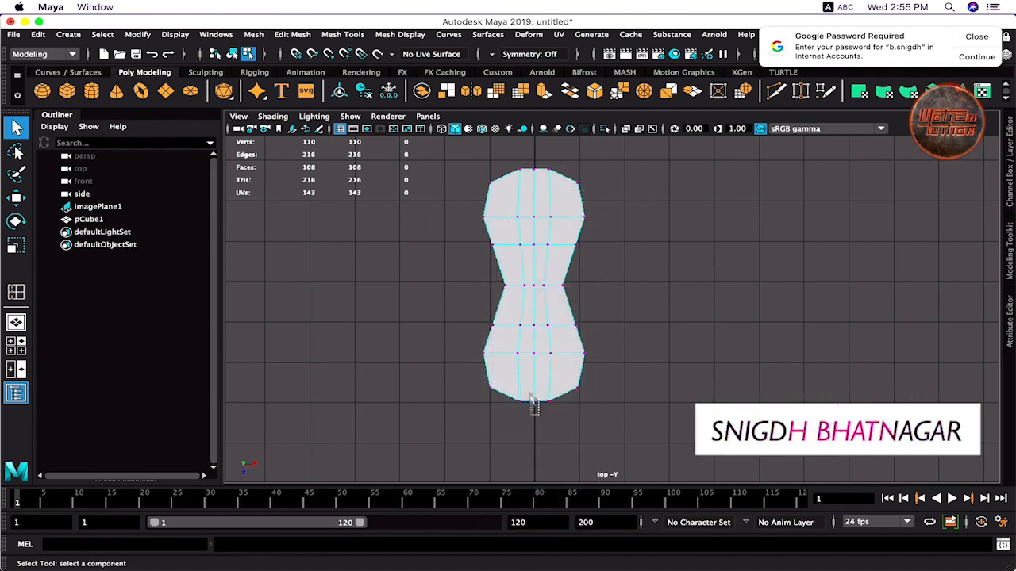
- Stretch the bottom-centre vertices and the centre vertex column slightly along the plate's length
drag(528, 395, 541, 408)
key(r)
click(537, 342)
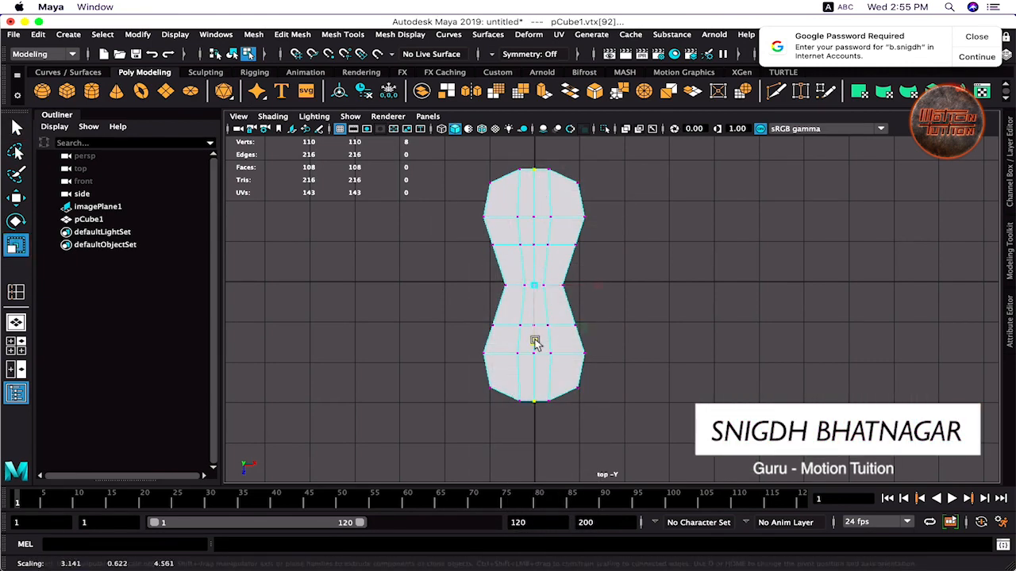
key(3)
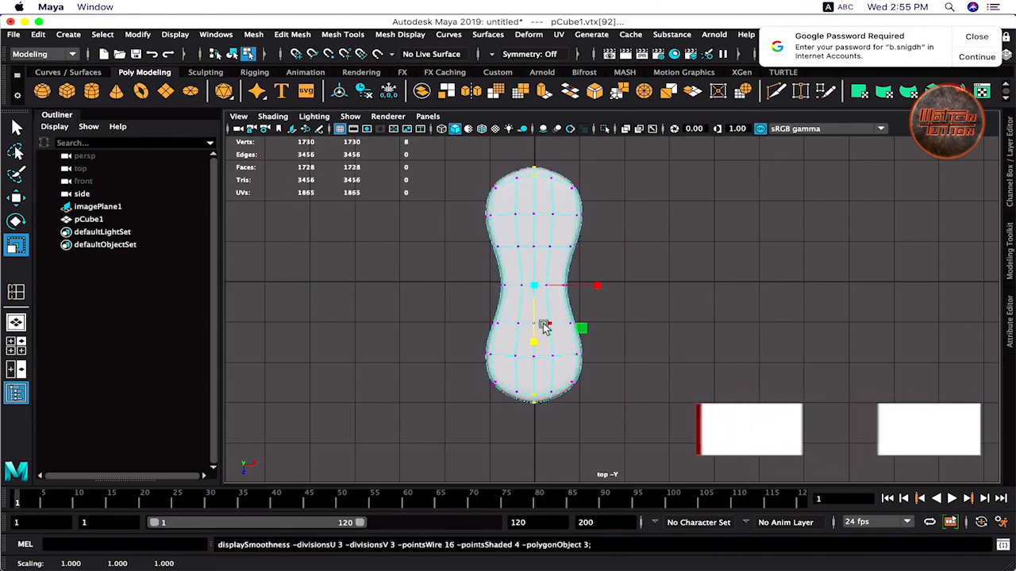
key(1)
drag(505, 161, 523, 271)
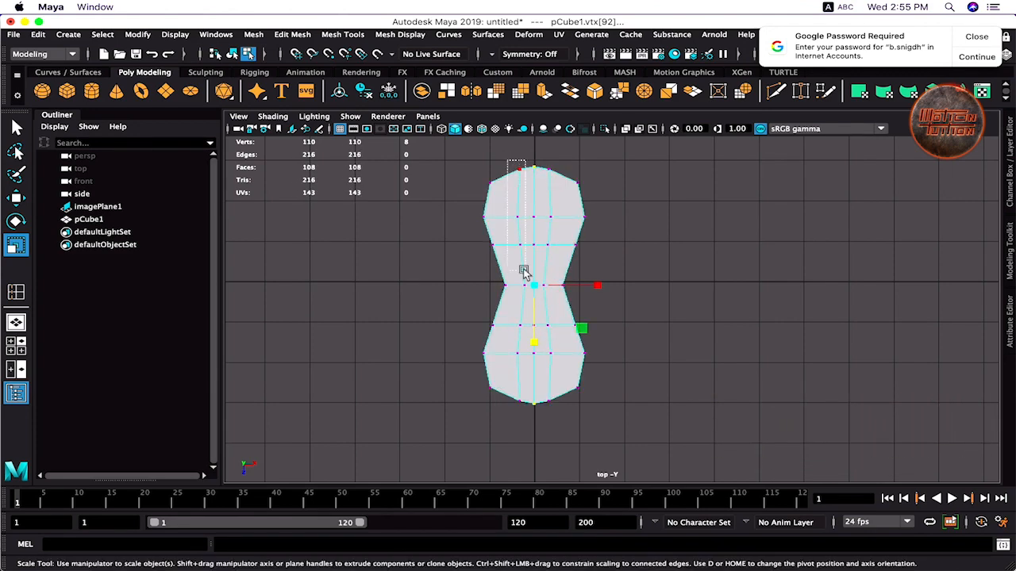
drag(550, 189, 550, 420)
drag(533, 344, 533, 344)
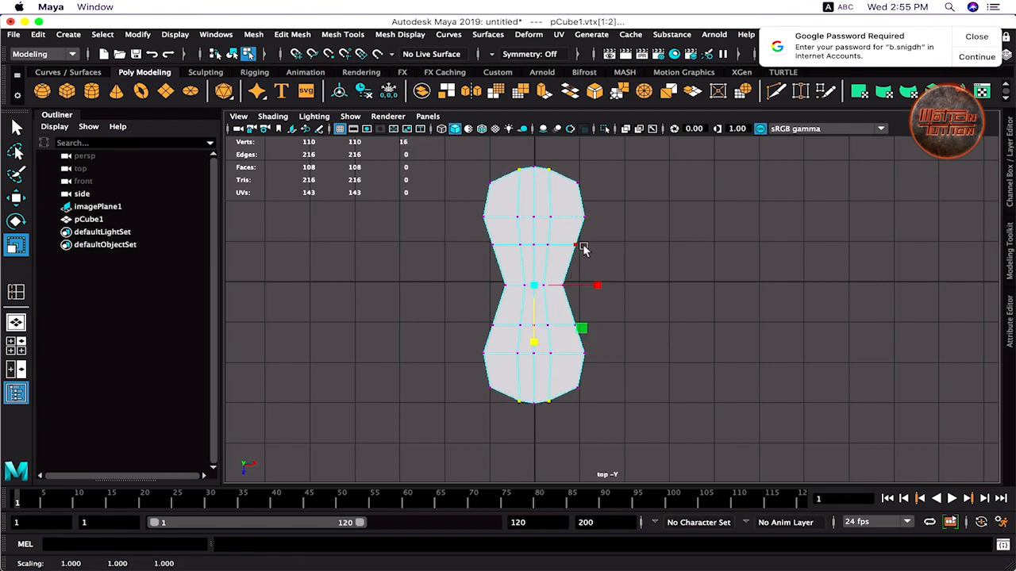
key(3)
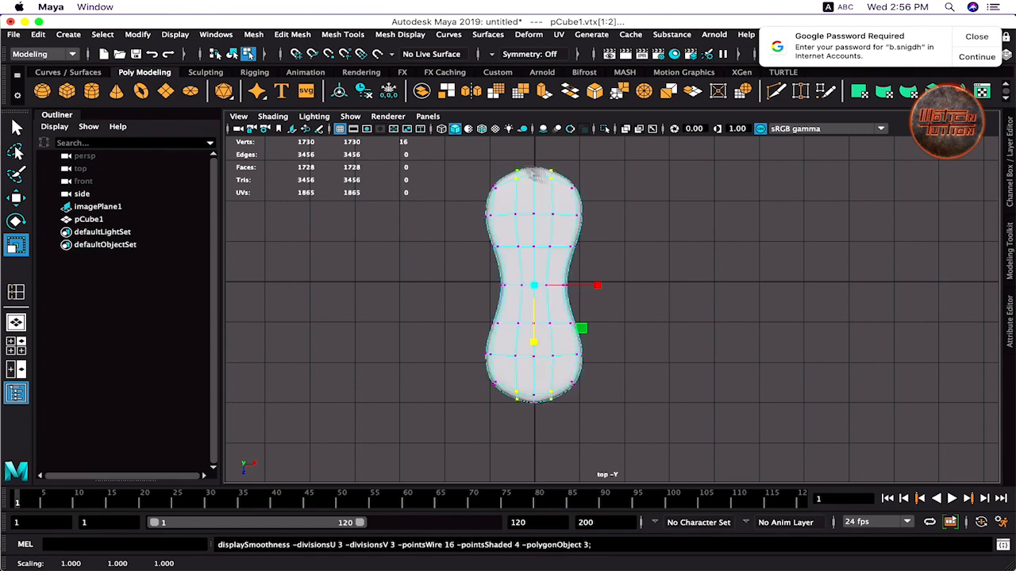
drag(533, 342, 533, 340)
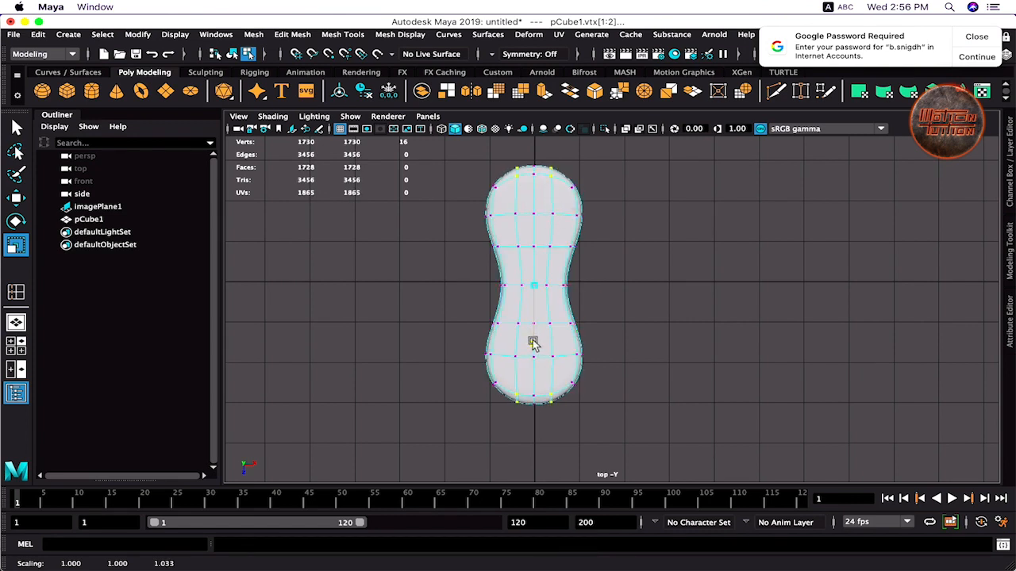
- Select the middle vertex row and inspect the smoothed plate in perspective
drag(476, 268, 605, 275)
key(space)
key(space)
key(1)
right_click(467, 372)
mouse_move(468, 372)
alt+mouse_down()
mouse_move(423, 378)
mouse_move(516, 407)
mouse_move(547, 433)
mouse_move(479, 361)
alt+mouse_up()
key(3)
alt+right_drag(567, 353, 734, 339)
alt+middle_drag(349, 369, 481, 317)
alt+drag(423, 405, 501, 346)
key(space)
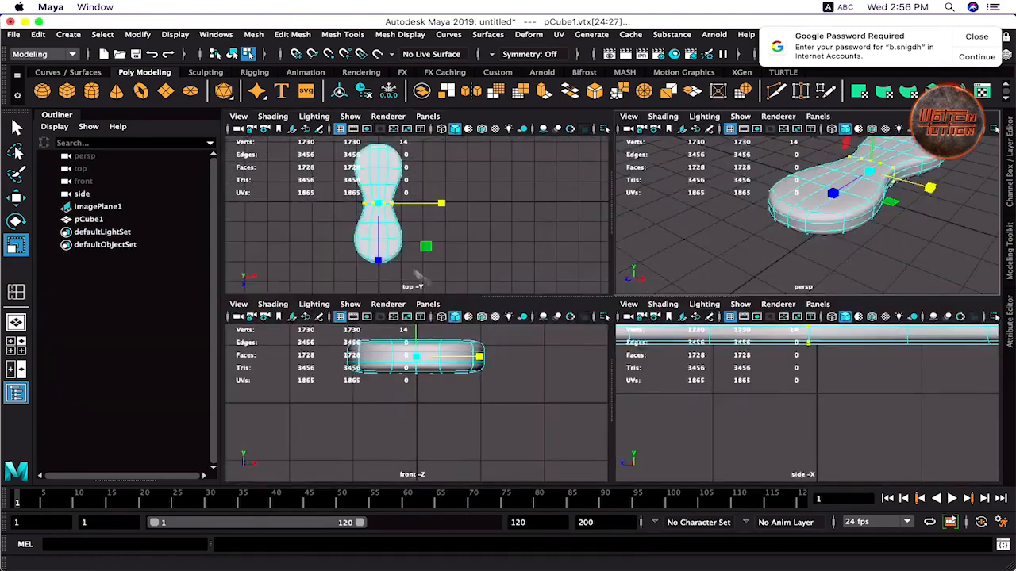
key(space)
alt+middle_drag(495, 313, 488, 270)
- Stretch the selected end vertices slightly lengthwise, then reselect the plate object
right_drag(526, 208, 467, 216)
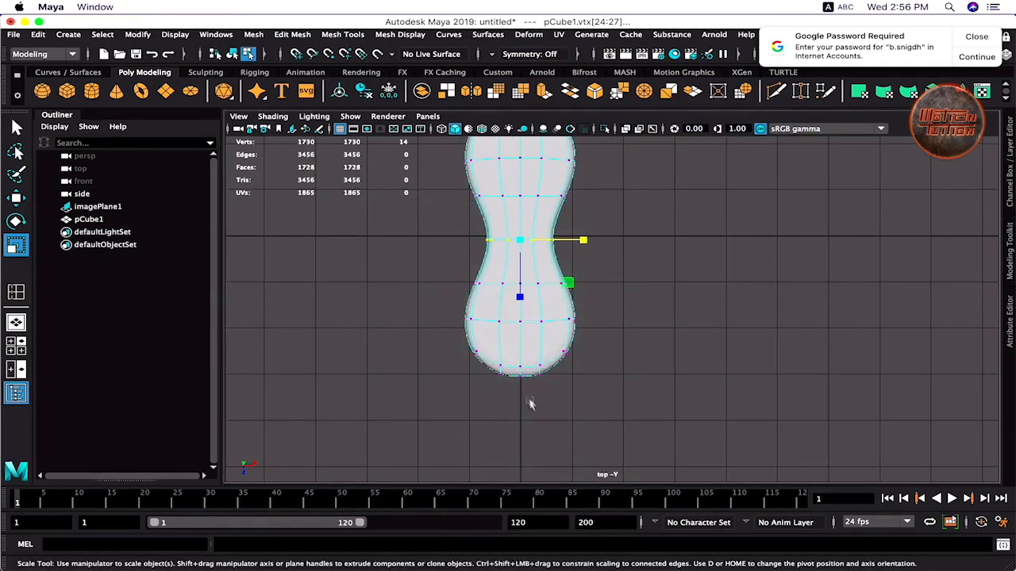
click(519, 374)
scroll(537, 290, down, 2)
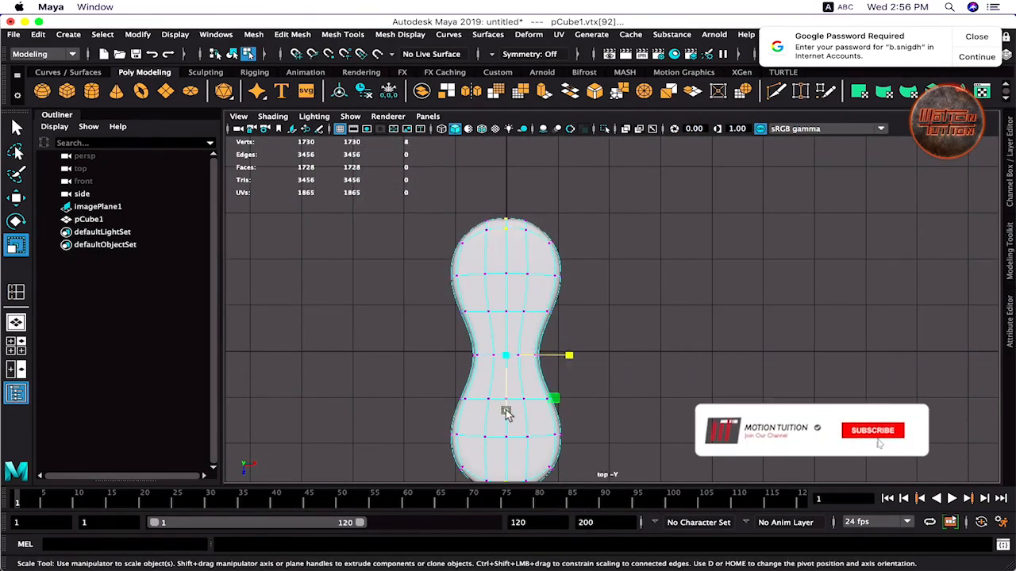
drag(506, 413, 506, 416)
alt+middle_drag(516, 402, 545, 304)
right_drag(534, 336, 600, 193)
click(632, 294)
alt+middle_drag(641, 274, 607, 344)
click(513, 294)
alt+right_drag(514, 296, 601, 285)
alt+middle_drag(400, 231, 557, 322)
alt+right_drag(557, 321, 617, 321)
alt+middle_drag(540, 276, 562, 336)
- Select the four top vertices and scale them to round the plate's end
right_drag(550, 306, 466, 215)
drag(531, 233, 564, 336)
alt+middle_drag(551, 365, 551, 199)
alt+middle_drag(553, 421, 571, 198)
alt+middle_drag(571, 389, 547, 188)
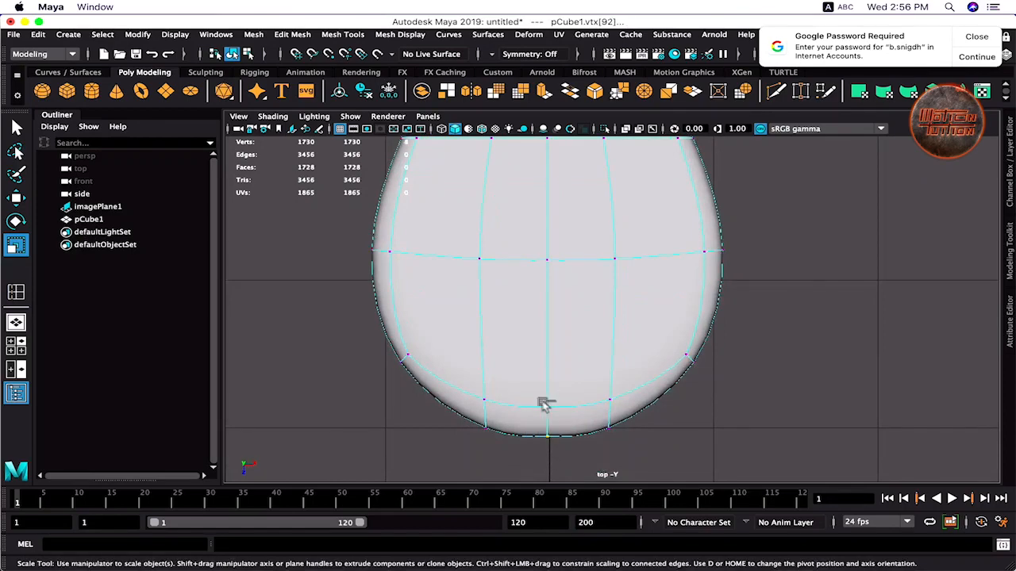
alt+middle_drag(587, 293, 580, 376)
alt+right_drag(571, 363, 520, 286)
alt+middle_drag(561, 257, 558, 208)
alt+right_drag(588, 193, 548, 170)
alt+middle_drag(542, 170, 541, 201)
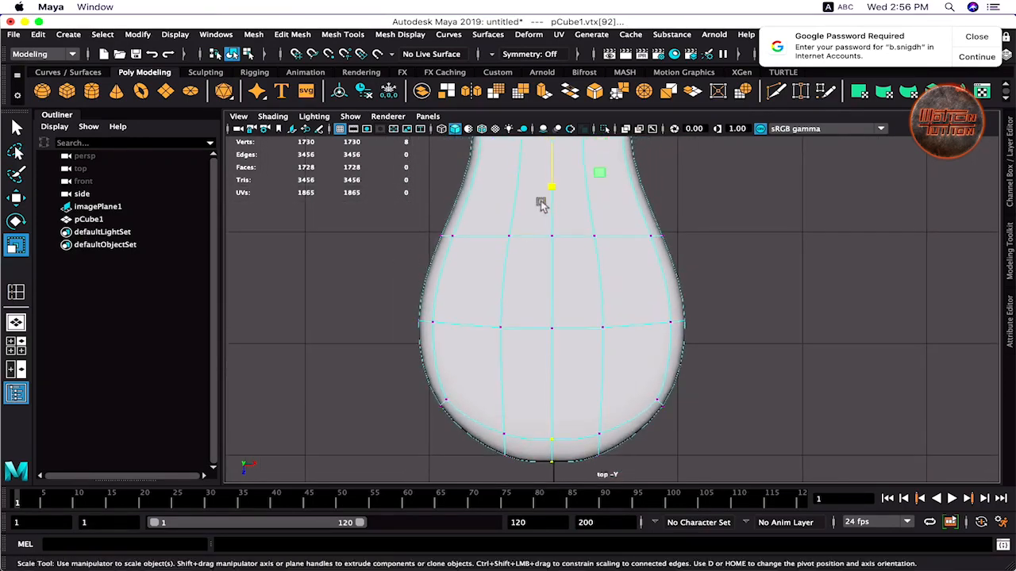
drag(552, 187, 553, 188)
- Scale the selected end vertices along one axis, then return to Object Mode in perspective
alt+right_drag(631, 230, 508, 246)
alt+middle_drag(572, 164, 527, 355)
alt+right_drag(583, 318, 547, 285)
drag(533, 420, 530, 421)
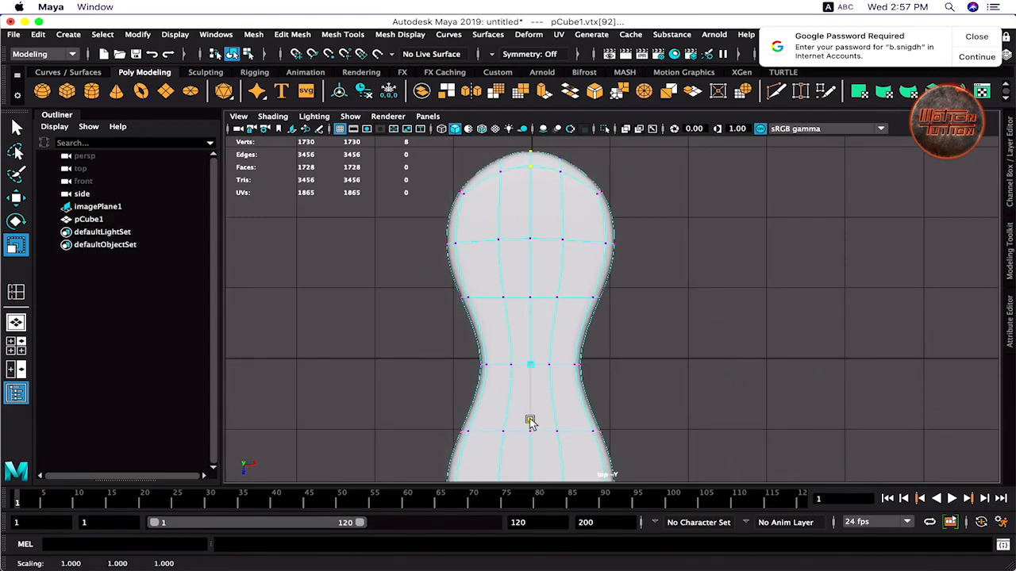
alt+middle_drag(566, 363, 580, 252)
right_drag(553, 209, 624, 188)
key(space)
key(space)
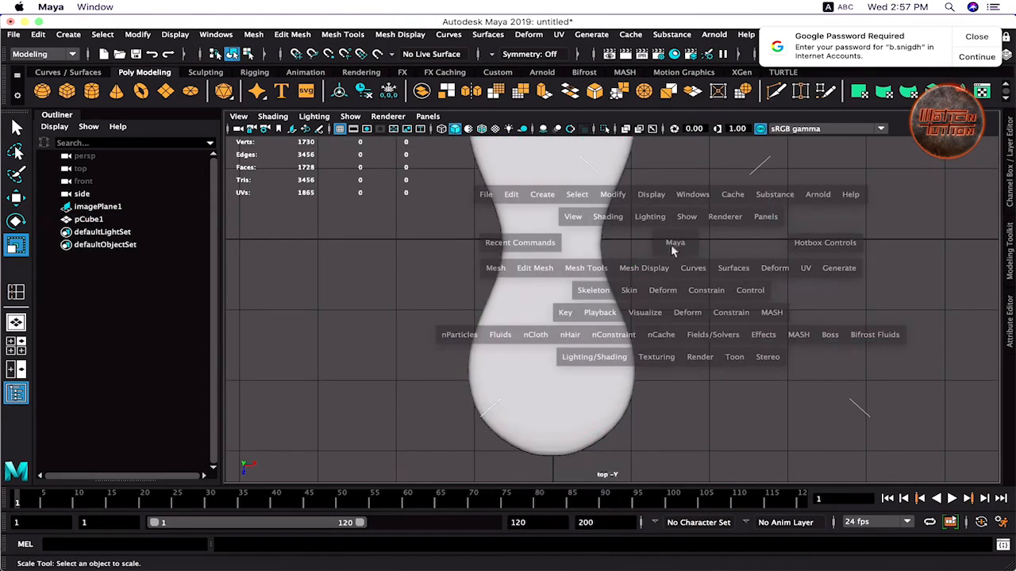
- Turn off smooth preview and pick a rim edge on the plate in Edge mode
alt+drag(672, 306, 604, 308)
alt+middle_drag(606, 307, 470, 316)
click(532, 323)
key(1)
right_drag(535, 313, 515, 286)
click(487, 315)
alt+drag(486, 318, 492, 348)
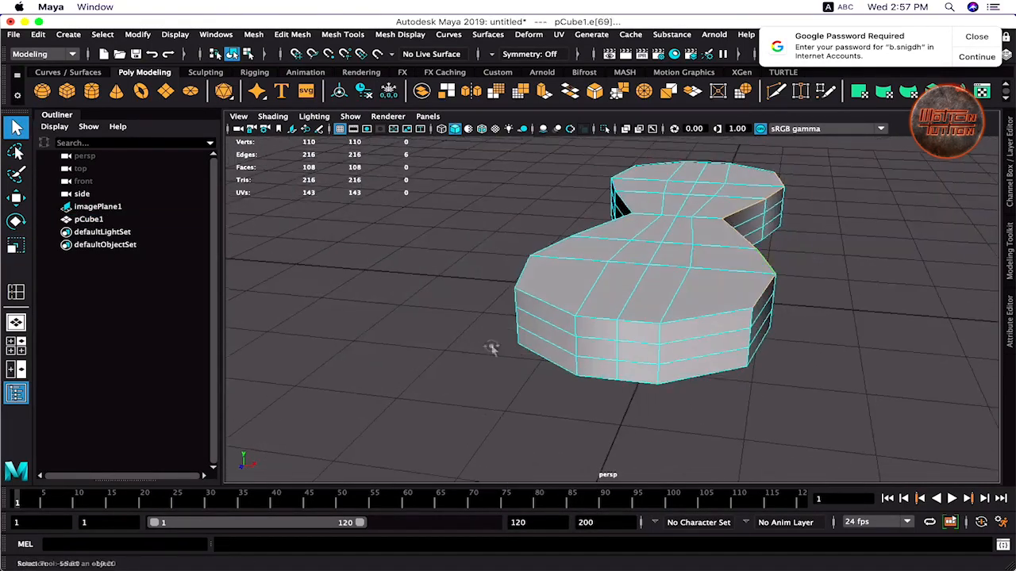
alt+drag(546, 313, 474, 275)
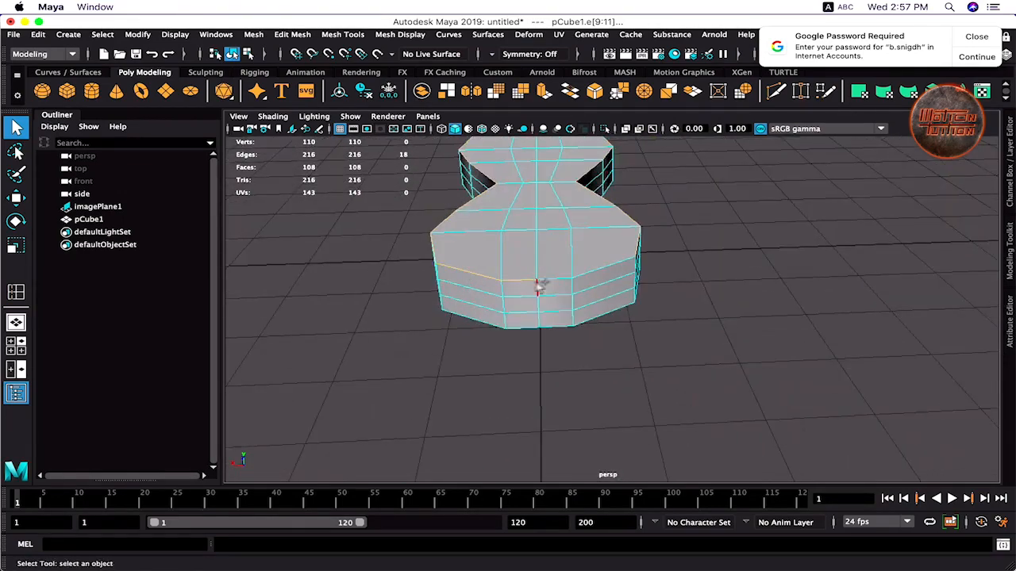
alt+drag(605, 323, 511, 260)
alt+drag(494, 298, 500, 301)
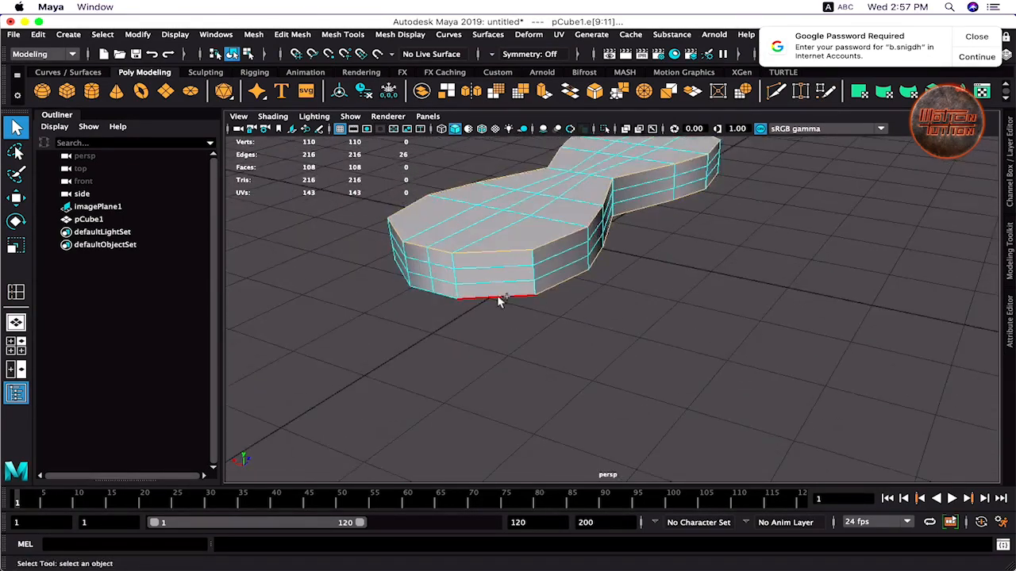
alt+drag(445, 321, 537, 339)
- Select the top and bottom border loops and bevel them at fraction 0.312
shift+double_click(558, 360)
alt+drag(413, 361, 565, 359)
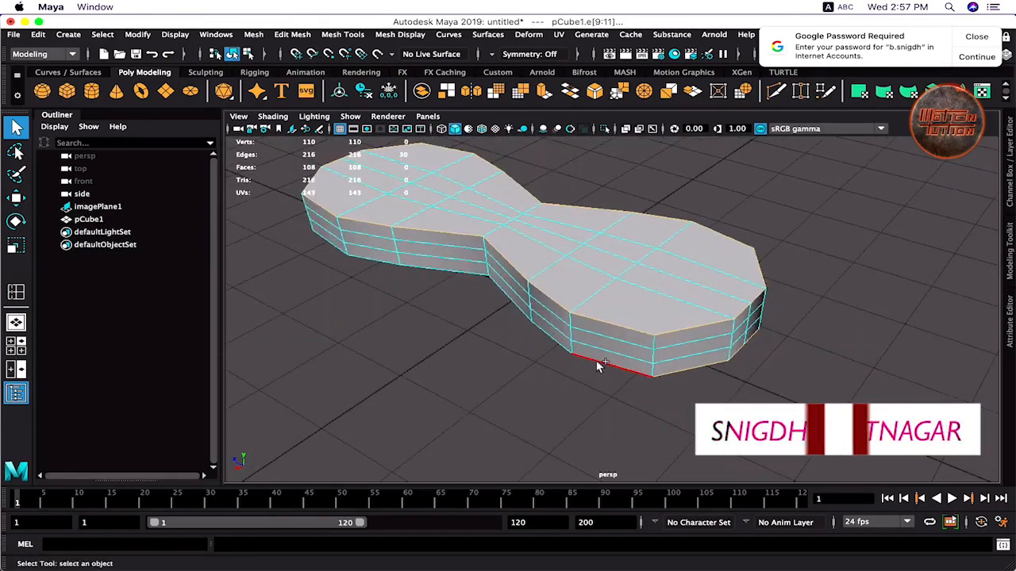
shift+double_click(596, 364)
alt+drag(428, 351, 518, 357)
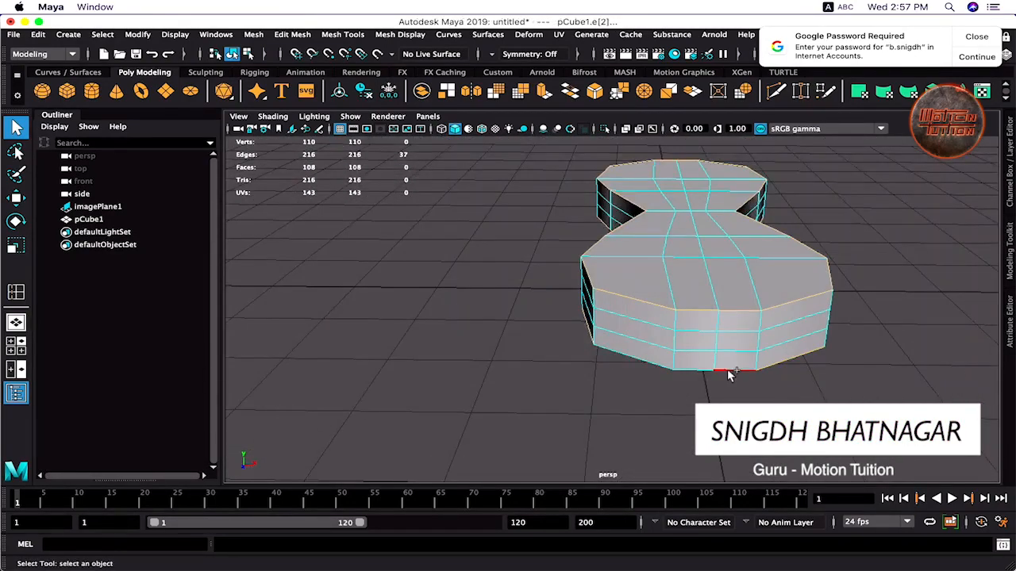
shift+double_click(648, 370)
alt+drag(648, 370, 538, 375)
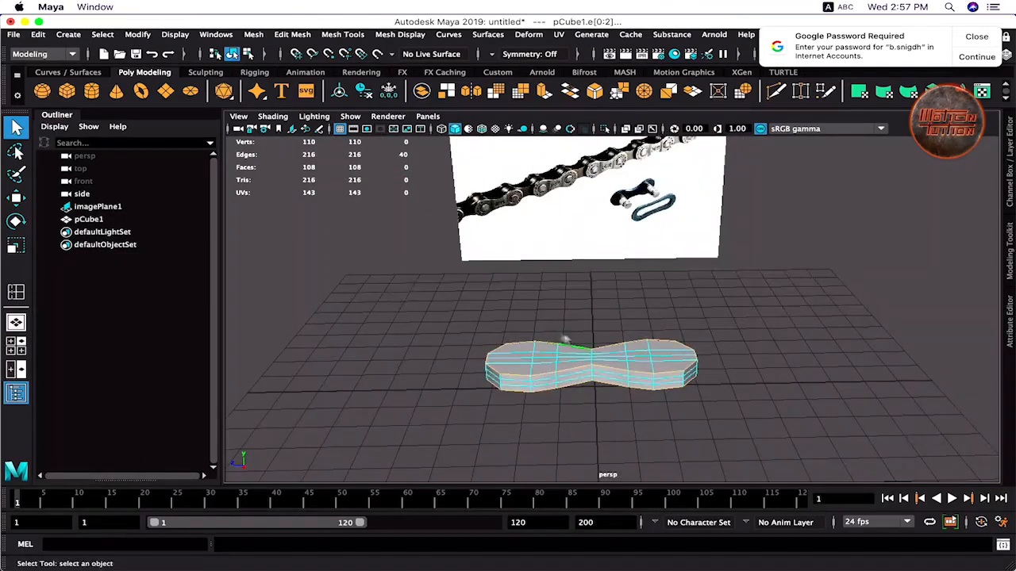
shift+right_drag(539, 322, 607, 323)
scroll(497, 368, up, 5)
alt+middle_drag(508, 355, 590, 280)
drag(330, 334, 205, 364)
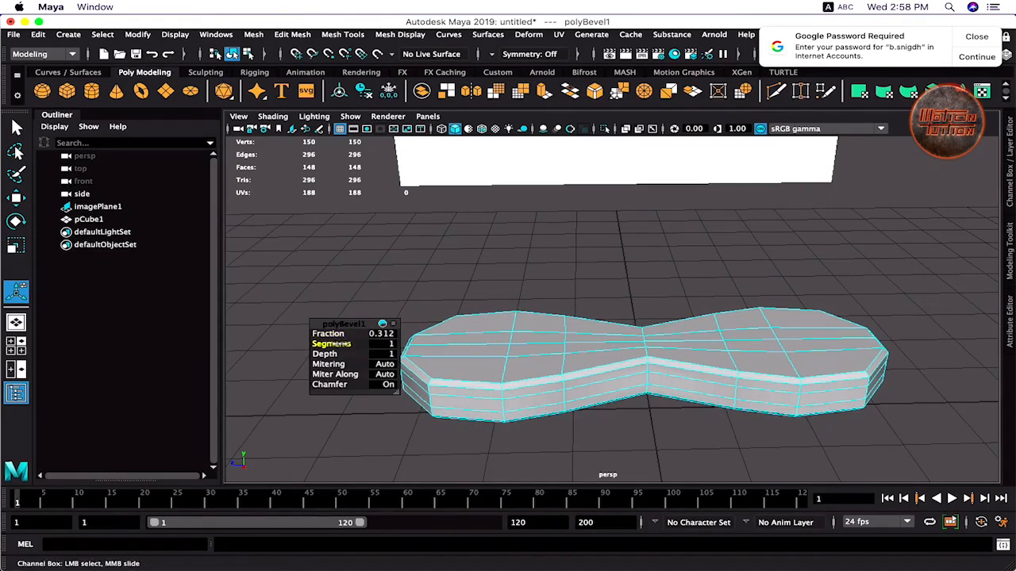
- Set polyBevel1 to 2 segments and fraction 0.345, then view the smoothed plate in Object Mode
drag(337, 343, 409, 329)
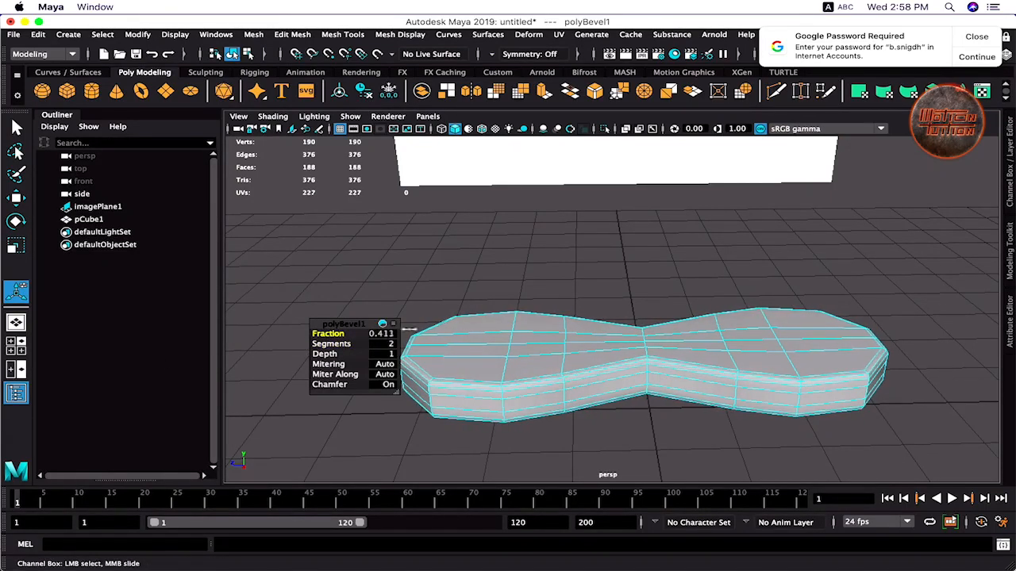
drag(333, 337, 325, 334)
key(3)
right_drag(535, 351, 609, 189)
click(531, 273)
alt+drag(509, 308, 627, 357)
click(627, 356)
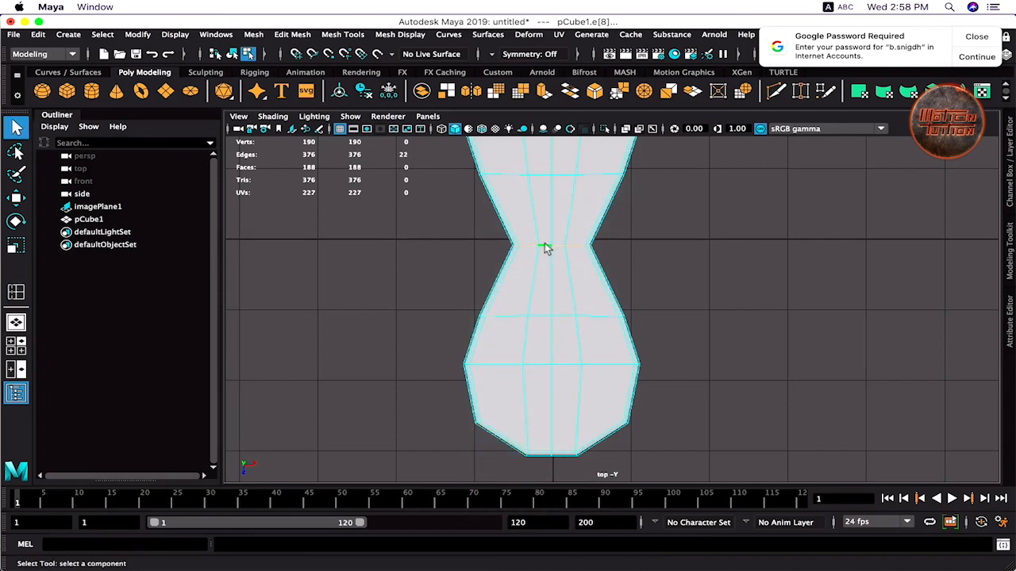
- Duplicate an edge loop at the plate's narrow waist and preview it smoothed
shift+right_click(546, 248)
shift+right_drag(546, 248, 540, 333)
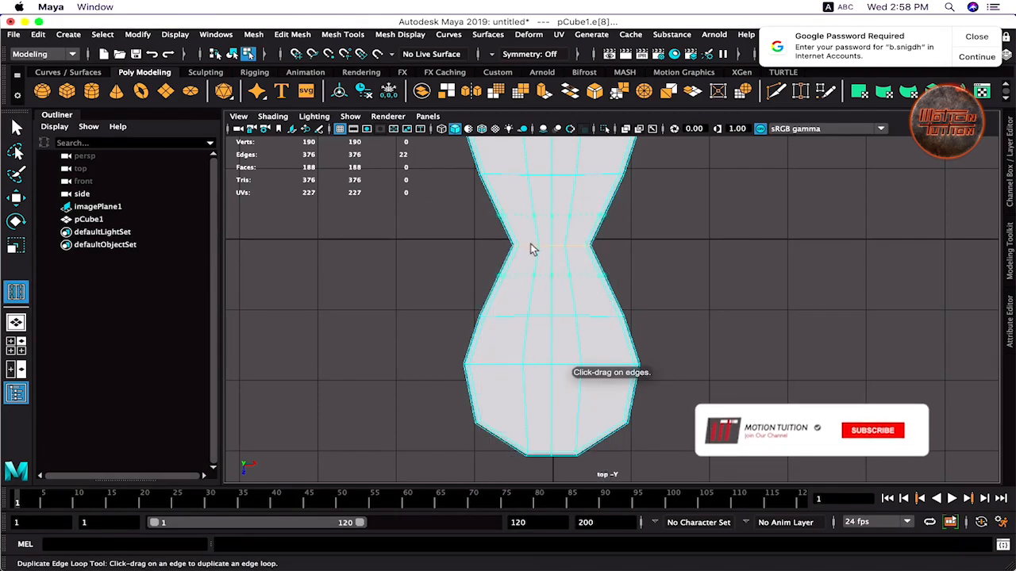
click(527, 241)
key(q)
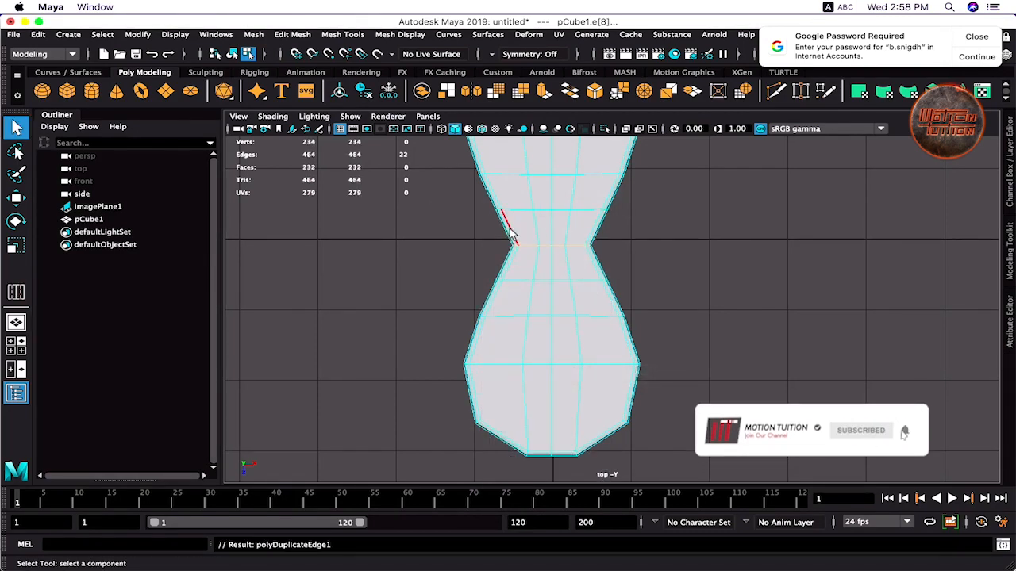
key(3)
- Select the waist vertex rows and scale them in X to reshape the pinched middle
right_drag(506, 208, 426, 205)
drag(444, 202, 627, 290)
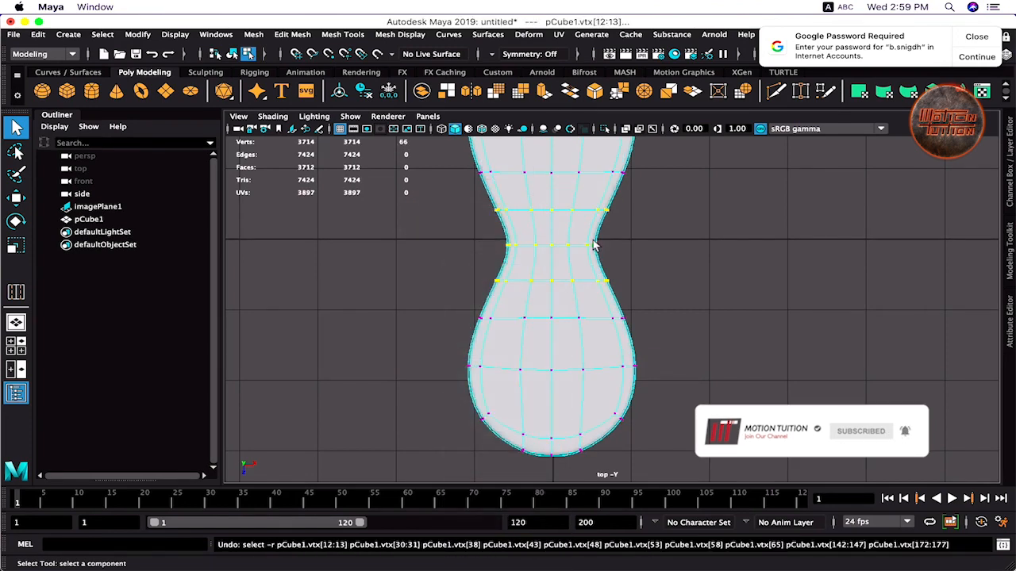
ctrl+drag(631, 197, 491, 216)
drag(627, 270, 570, 272)
key(r)
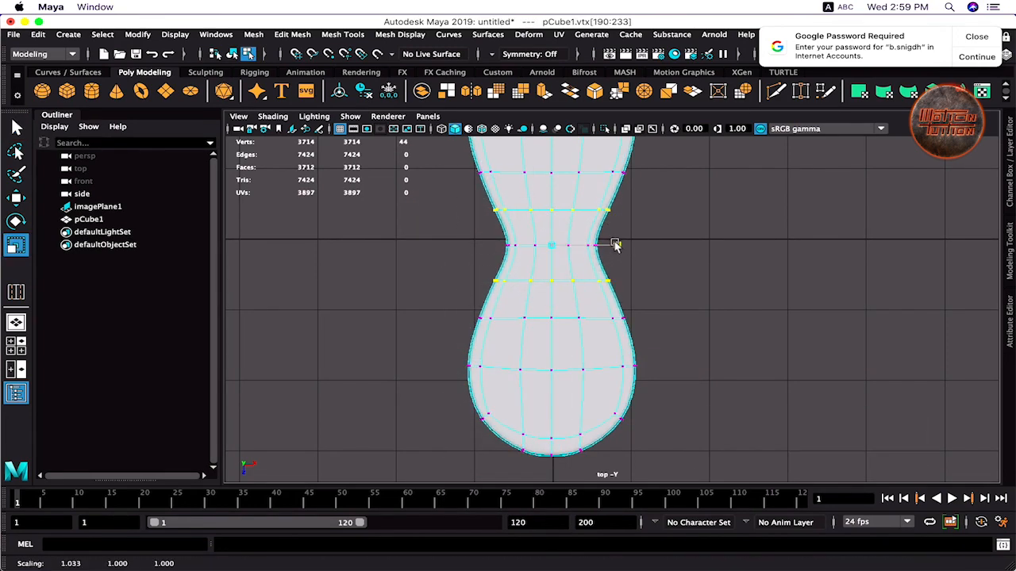
drag(617, 243, 599, 245)
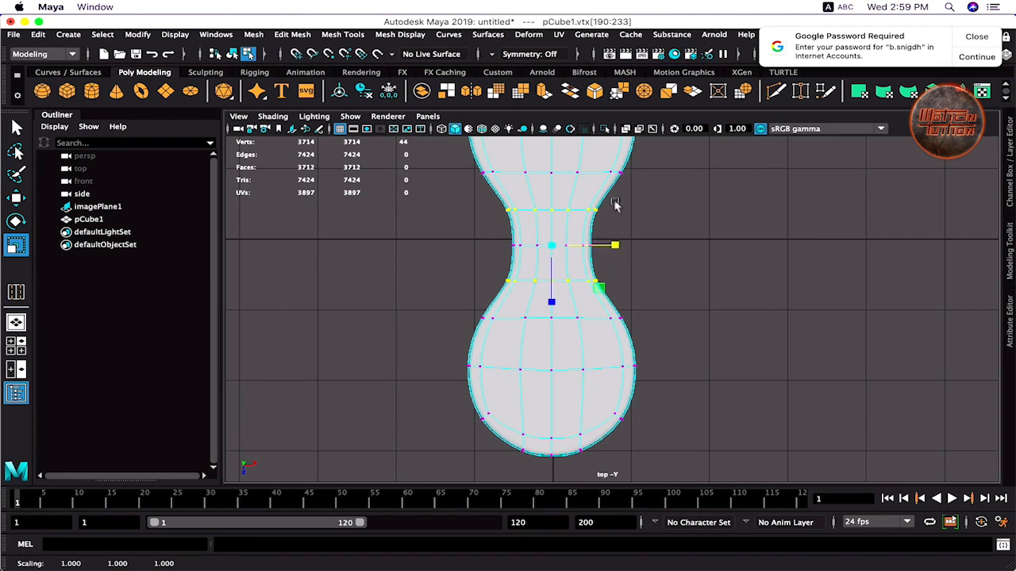
drag(616, 205, 458, 285)
drag(616, 245, 467, 254)
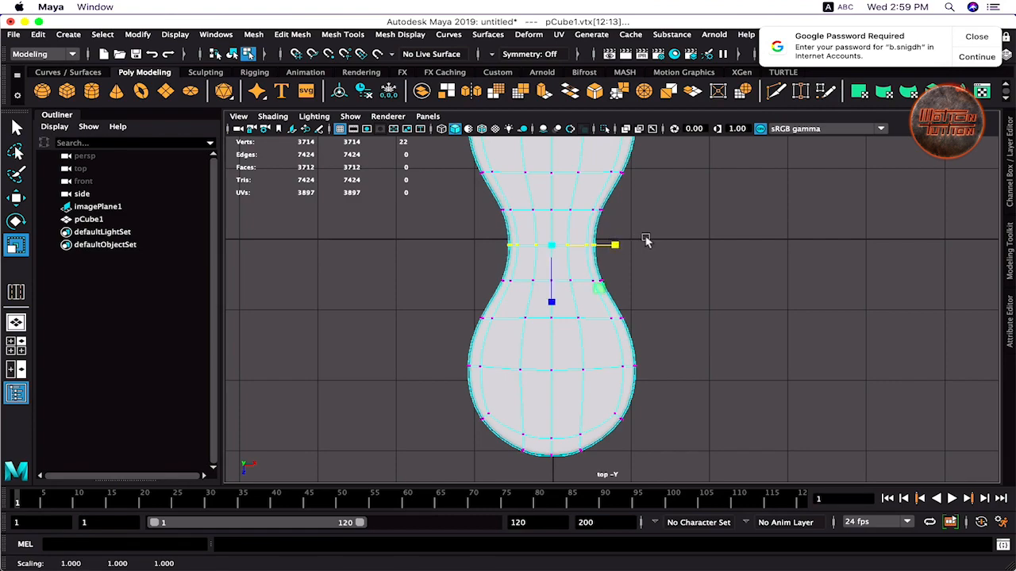
- Orbit the perspective view low around the plate and switch to edge selection
key(space)
key(space)
alt+drag(692, 274, 601, 347)
right_drag(599, 346, 665, 191)
alt+right_drag(555, 317, 627, 341)
alt+middle_drag(508, 385, 542, 331)
key(q)
right_drag(520, 382, 508, 187)
alt+drag(428, 406, 360, 363)
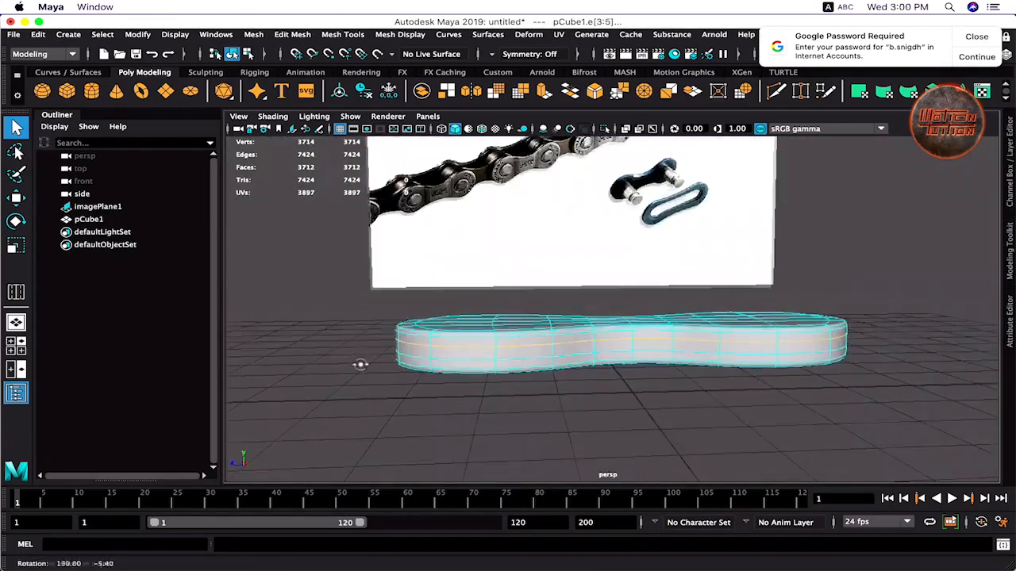
- Delete the surplus side edge loops, restoring the last one with undo
key(ctrl+Delete)
key(F8)
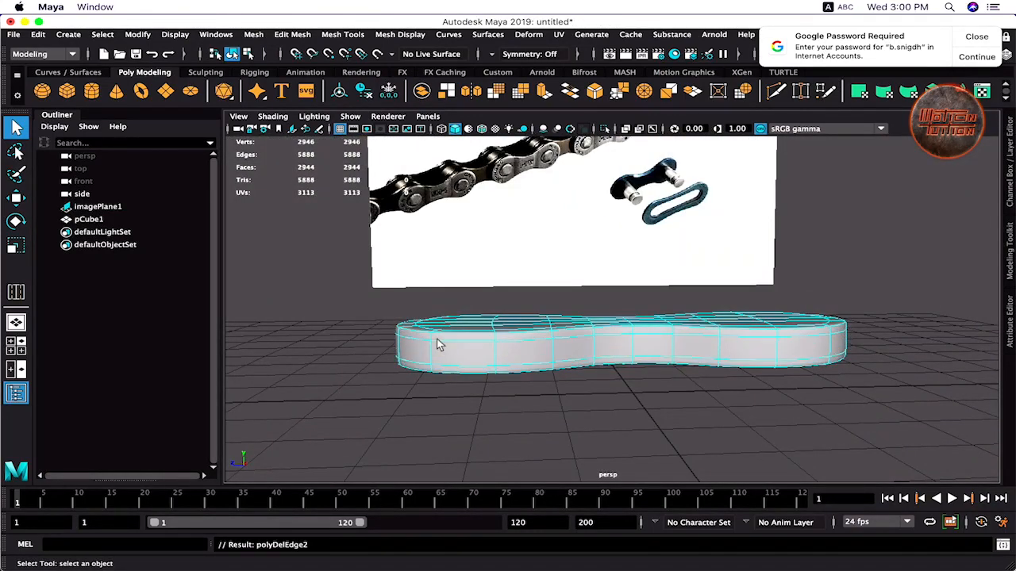
alt+drag(442, 347, 386, 389)
double_click(485, 369)
key(ctrl+Delete)
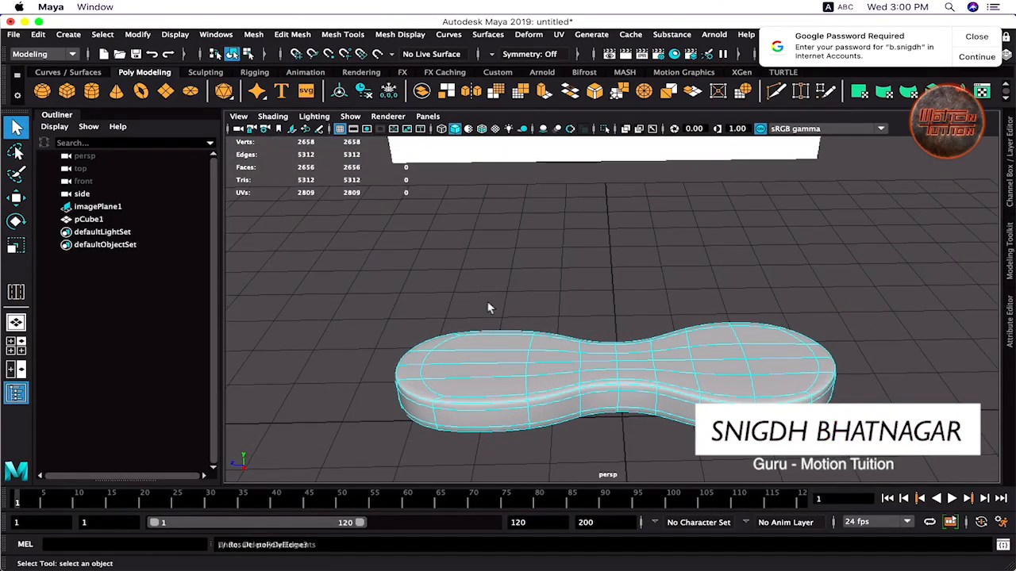
key(ctrl+z)
alt+drag(487, 306, 544, 330)
- Flatten the plate by scaling it down along Y
right_drag(517, 209, 588, 190)
key(r)
drag(659, 311, 660, 326)
drag(659, 345, 659, 357)
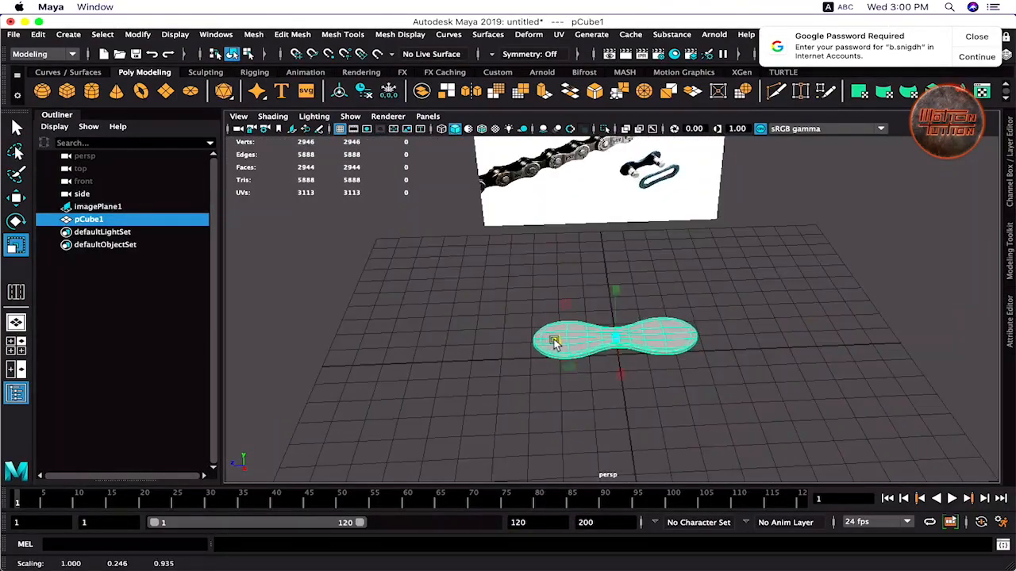
- Reselect the flattened plate and start creating a polygon cylinder
alt+drag(585, 295, 562, 312)
key(q)
click(610, 297)
click(586, 341)
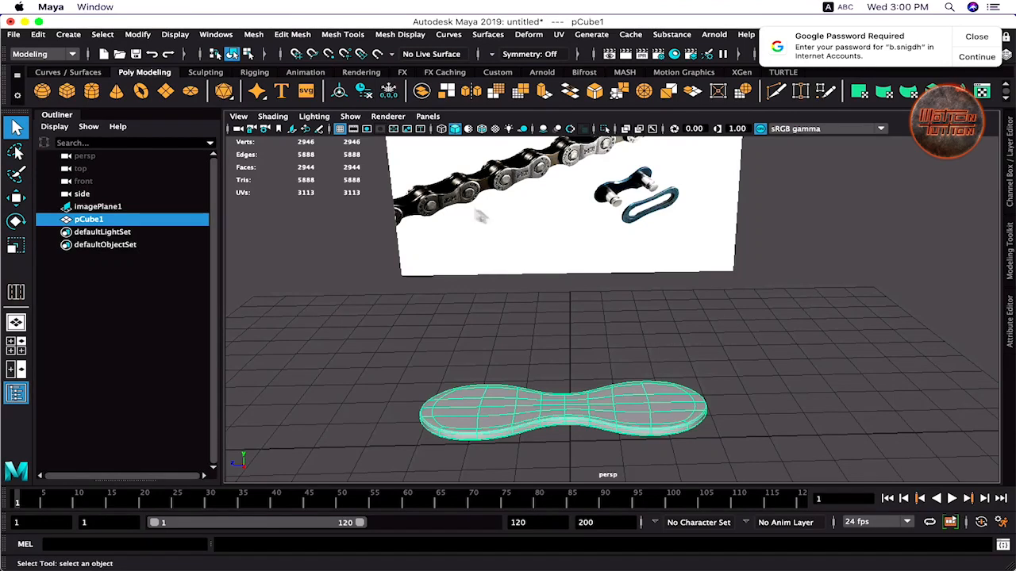
click(552, 365)
click(512, 403)
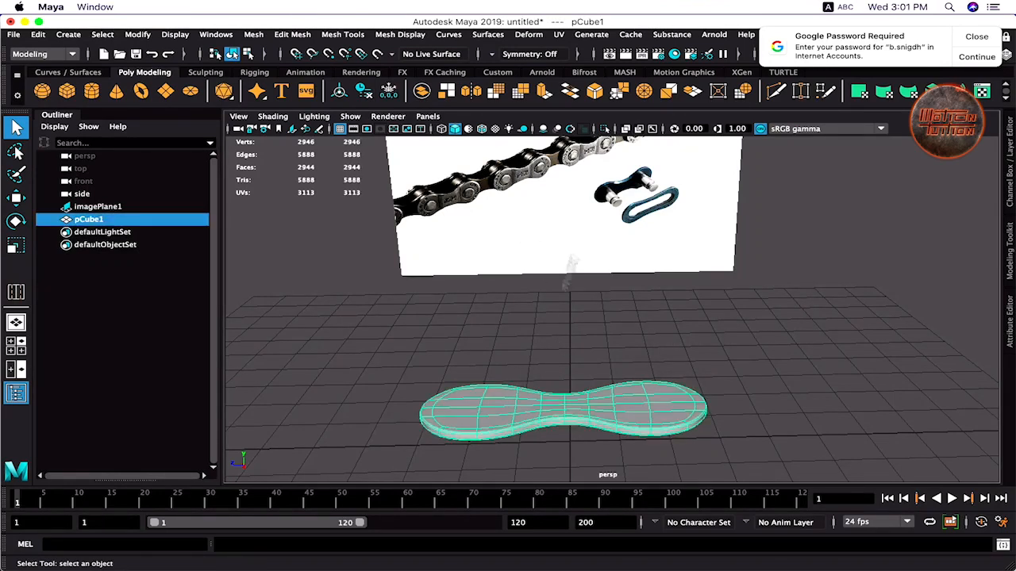
click(91, 92)
key(space)
- Add a polygon cylinder, set its height and raise it in the front view
drag(522, 352, 517, 262)
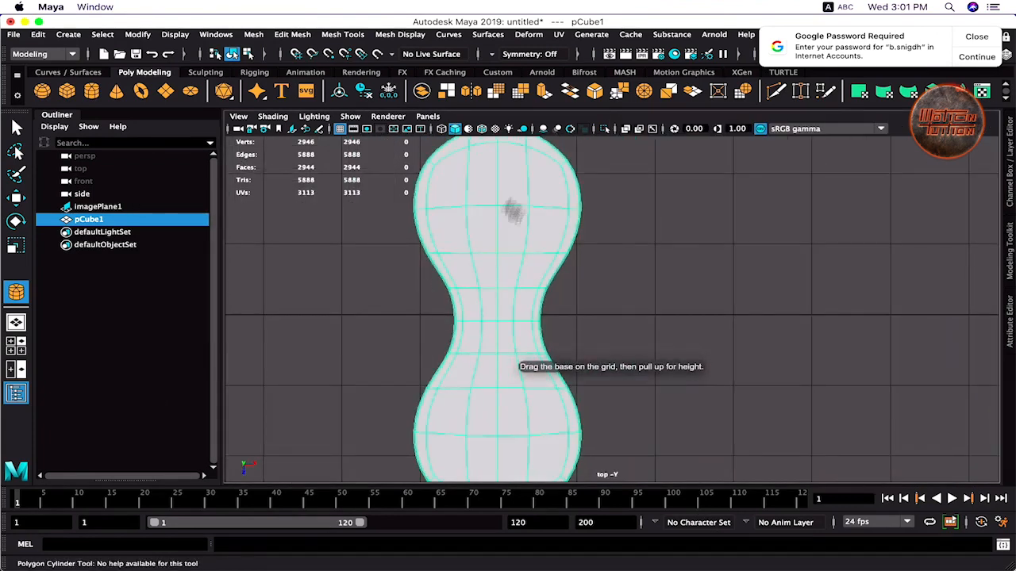
click(495, 206)
key(space)
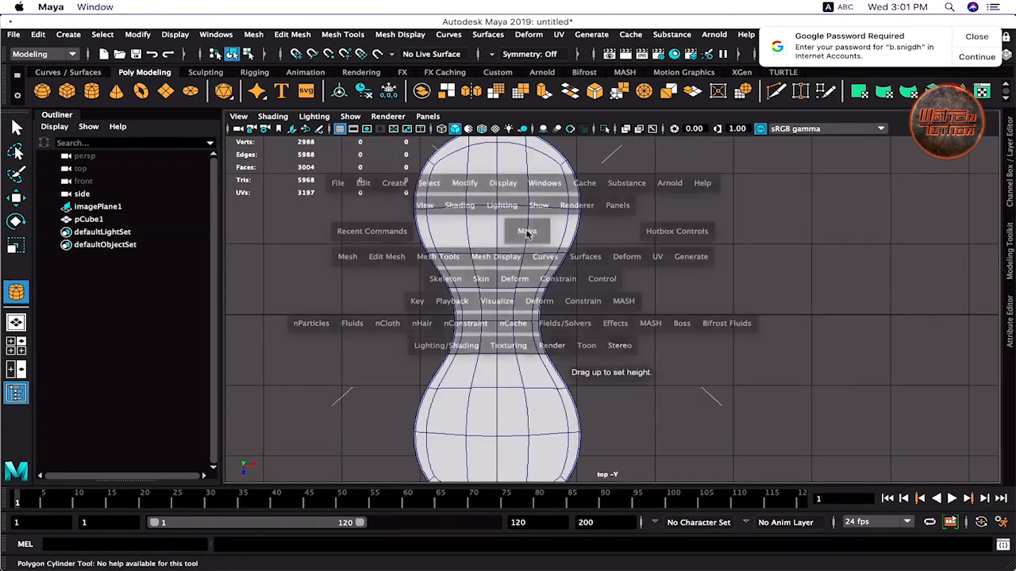
drag(819, 268, 819, 260)
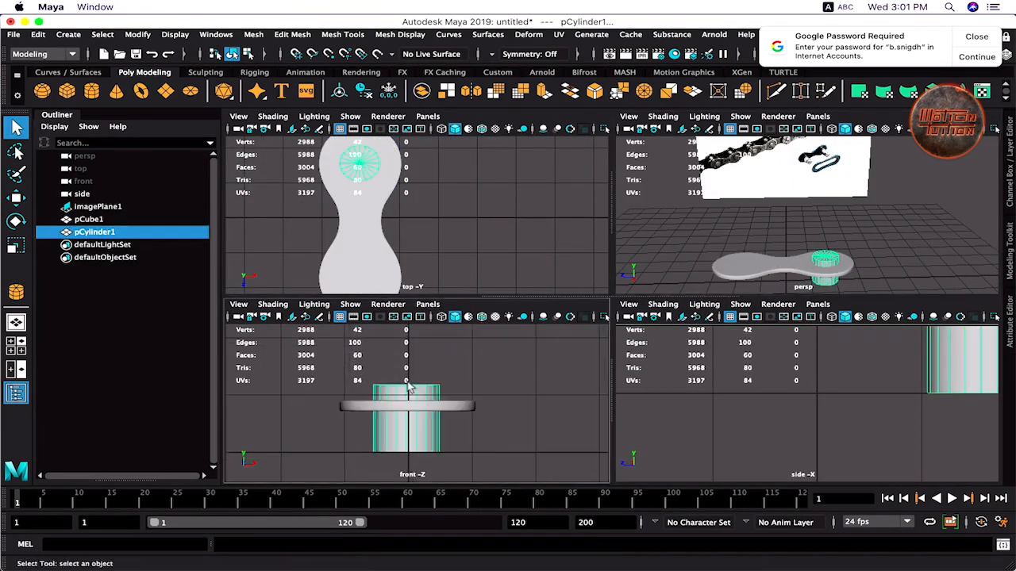
key(w)
drag(406, 373, 406, 308)
- Snap the cylinder onto the plate's rounded end via its pivot, then select the plate
key(space)
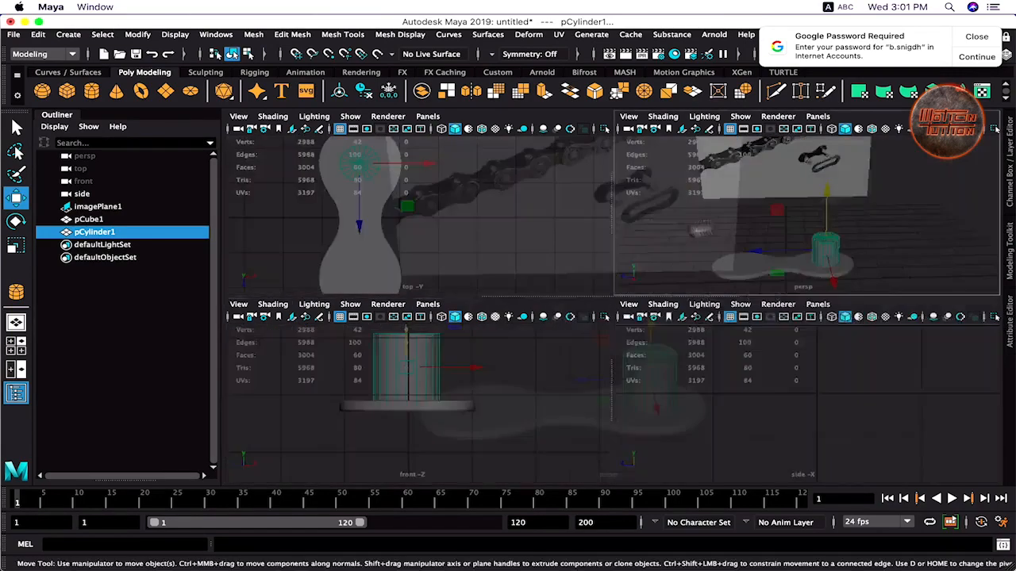
alt+drag(555, 310, 612, 417)
key(d)
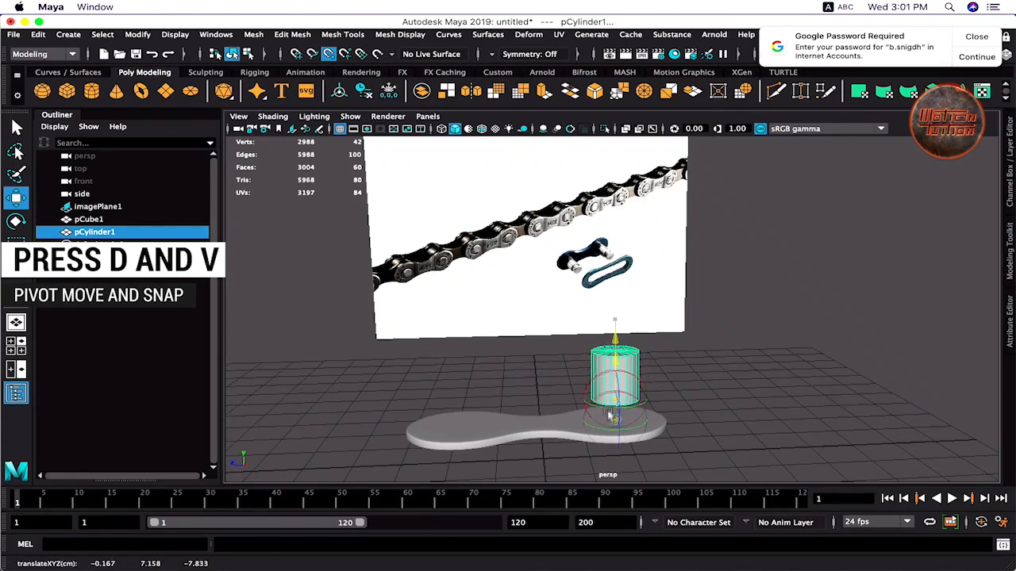
drag(616, 342, 584, 313)
scroll(587, 335, up, 3)
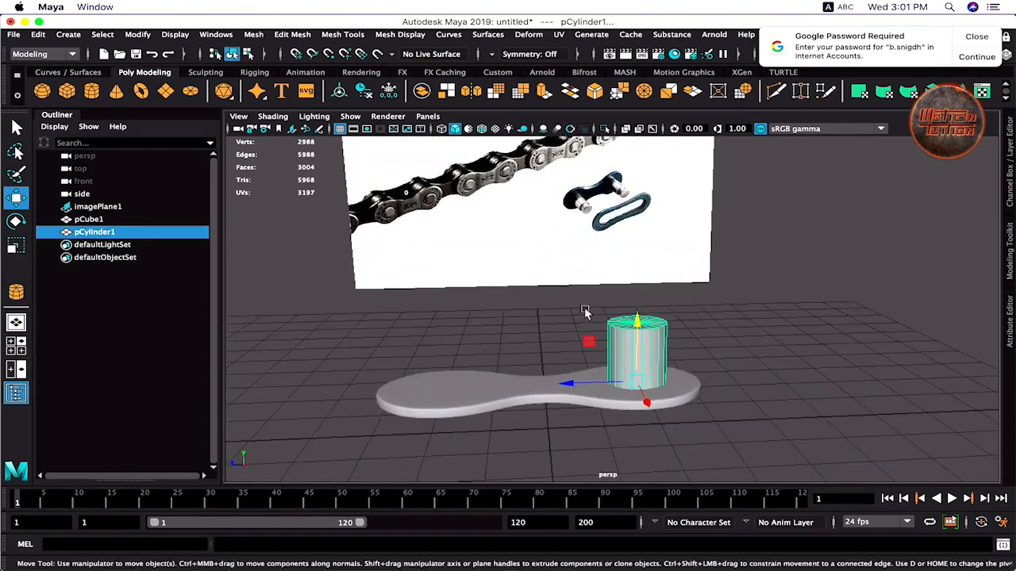
click(492, 378)
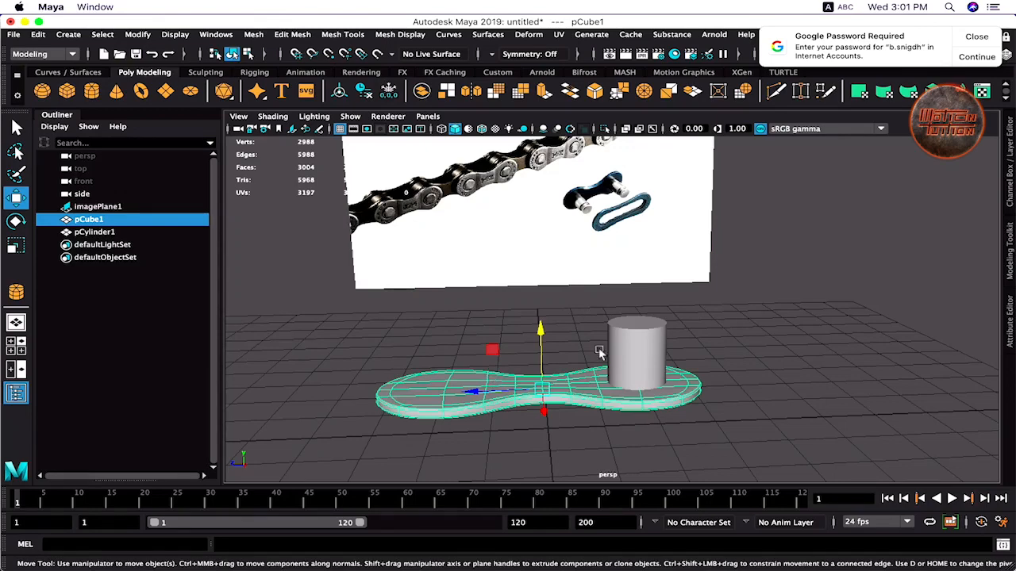
- Duplicate the link plate with Duplicate Special using reset default settings
key(r)
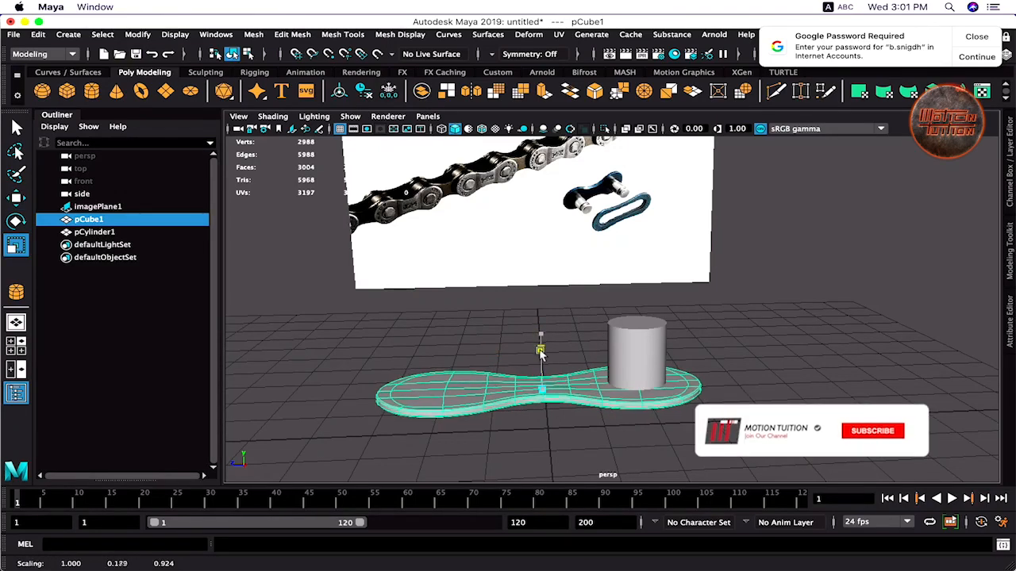
click(640, 334)
key(w)
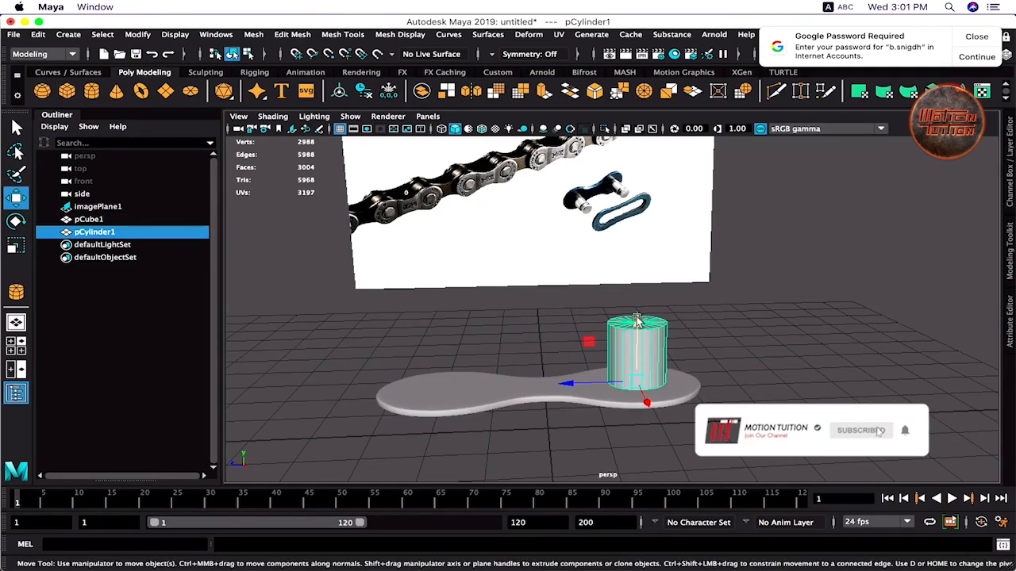
click(522, 379)
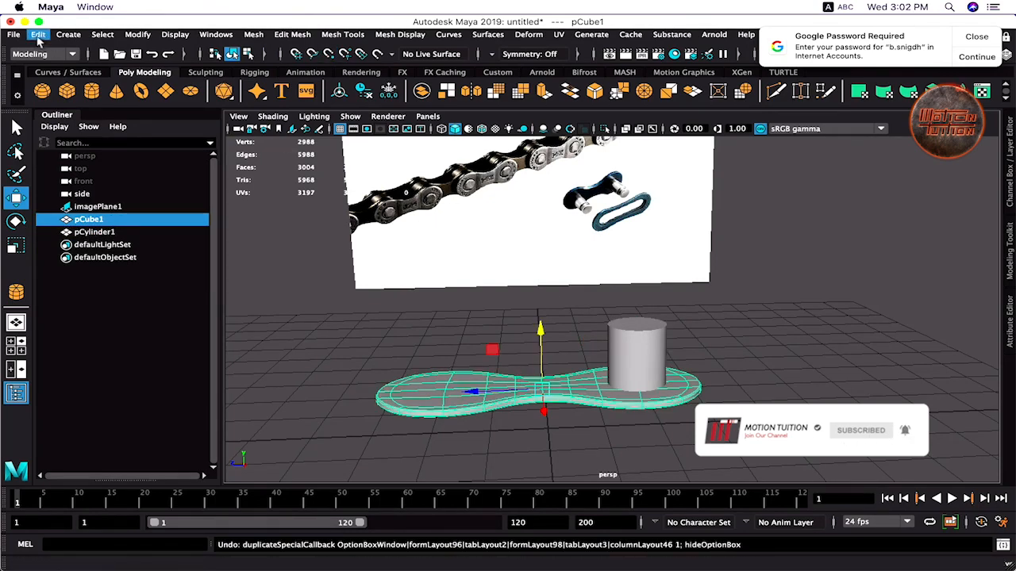
click(37, 34)
click(209, 229)
click(58, 215)
click(88, 240)
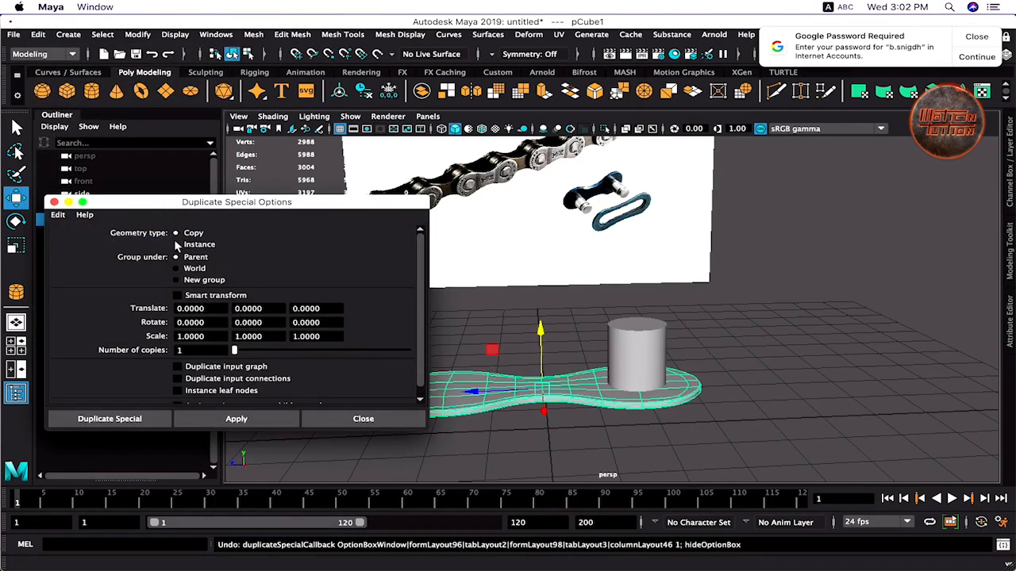
click(109, 418)
- Raise the plate copy to sit on top of the pin, then scale the pin up slightly
drag(540, 330, 546, 269)
alt+drag(556, 278, 561, 248)
scroll(619, 258, up, 5)
alt+middle_drag(637, 258, 637, 323)
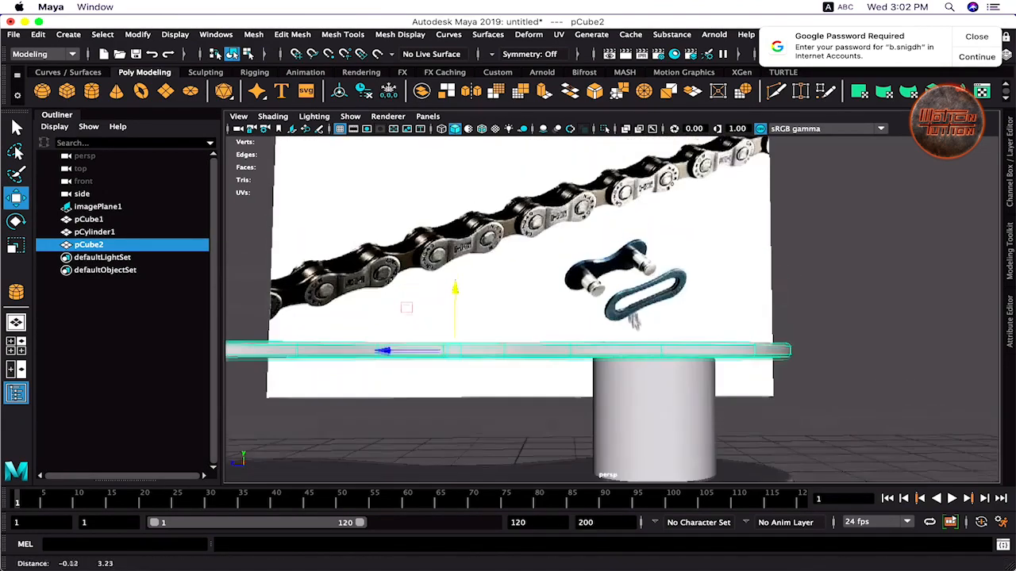
alt+drag(538, 301, 537, 317)
scroll(537, 294, down, 2)
drag(468, 327, 467, 334)
alt+drag(551, 389, 564, 348)
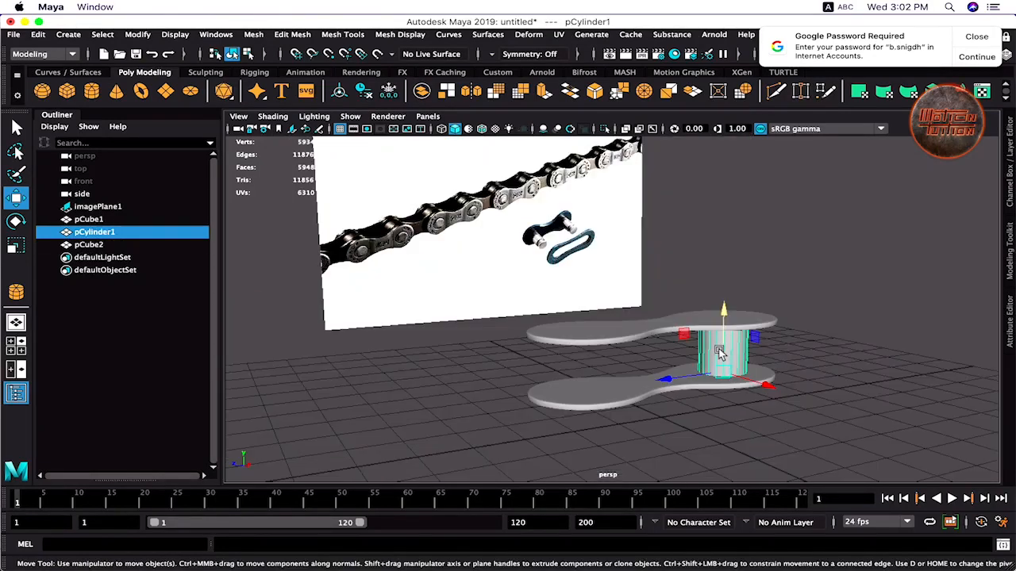
key(r)
drag(722, 373, 735, 379)
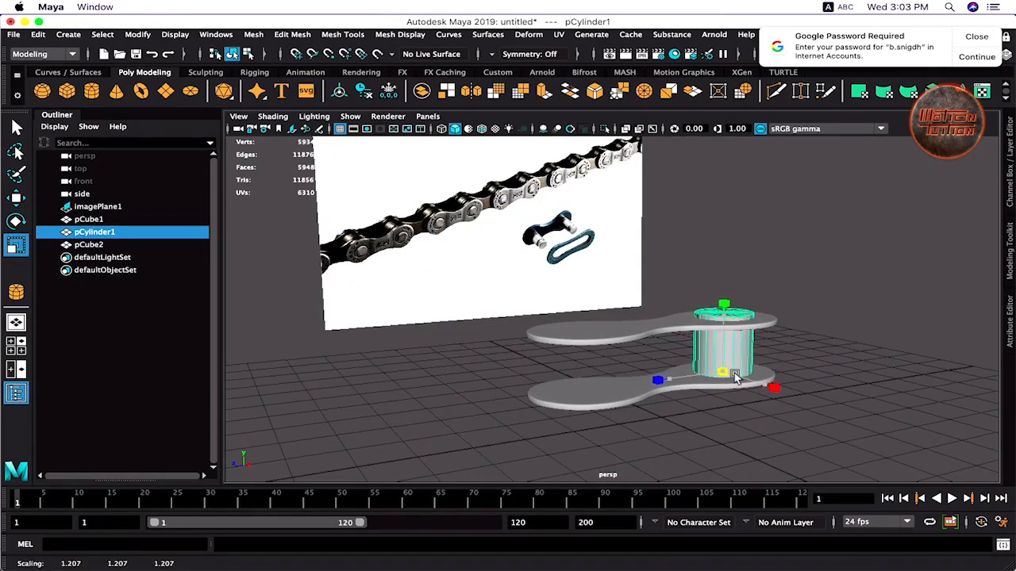
- Stretch the pin along Y so it spans both plates
key(space)
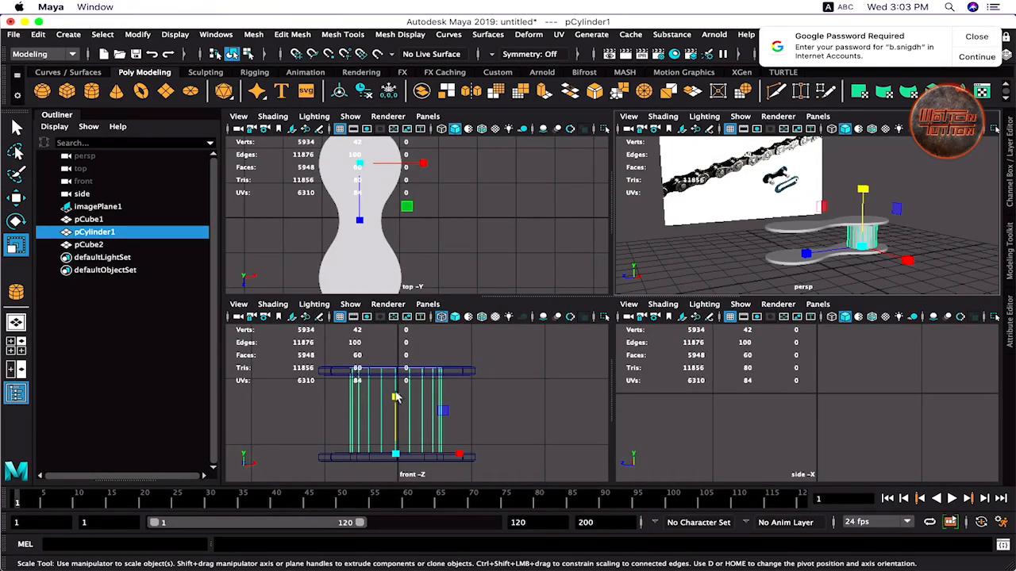
drag(395, 397, 396, 399)
key(space)
alt+drag(501, 342, 470, 375)
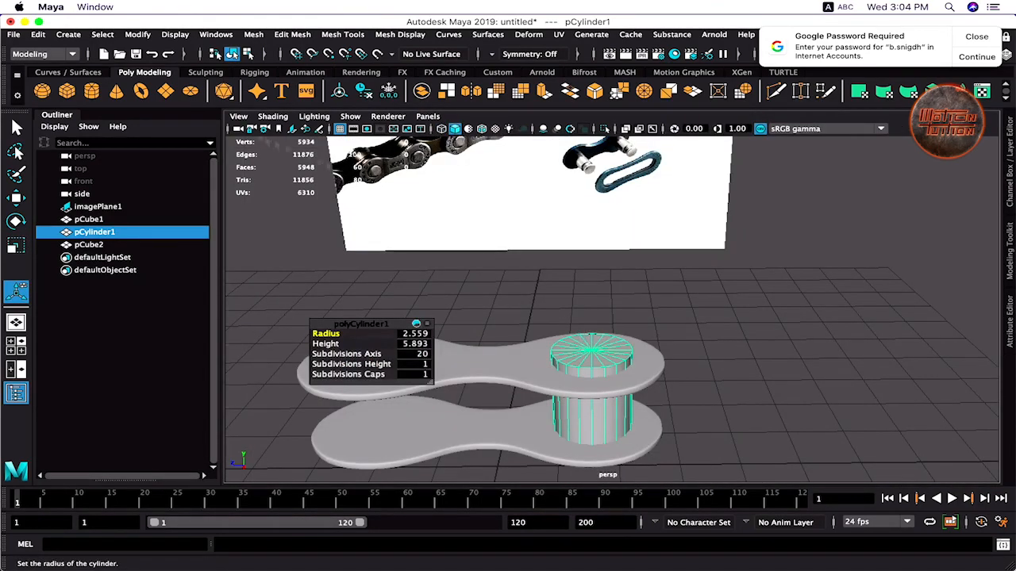
- Draw a second cylinder, move it along X, and set Subdivisions Axis to 6
click(91, 91)
mouse_move(591, 352)
mouse_down()
mouse_move(603, 359)
mouse_move(600, 337)
mouse_up()
key(space)
key(space)
key(w)
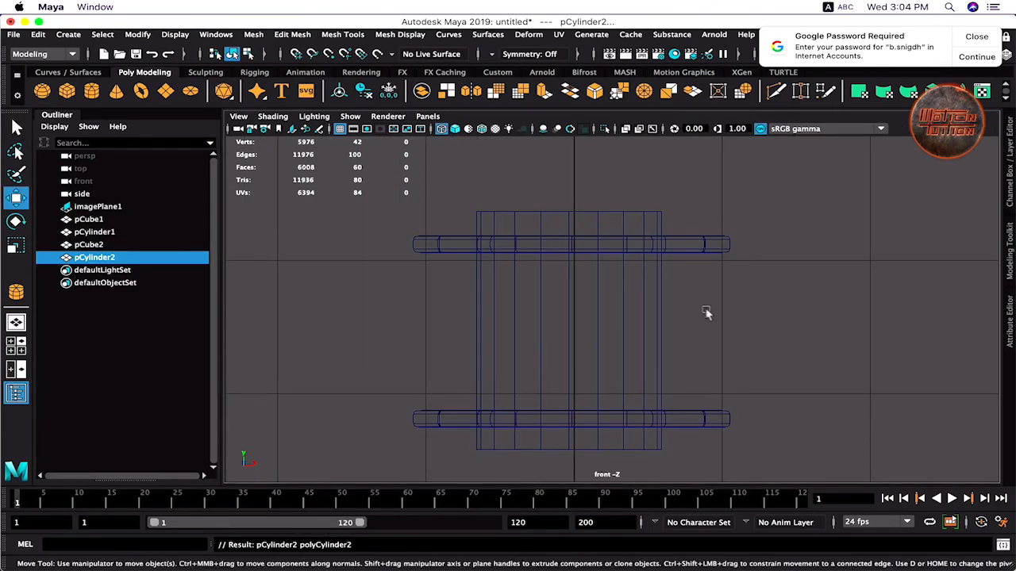
alt+right_drag(707, 312, 429, 338)
drag(381, 386, 644, 388)
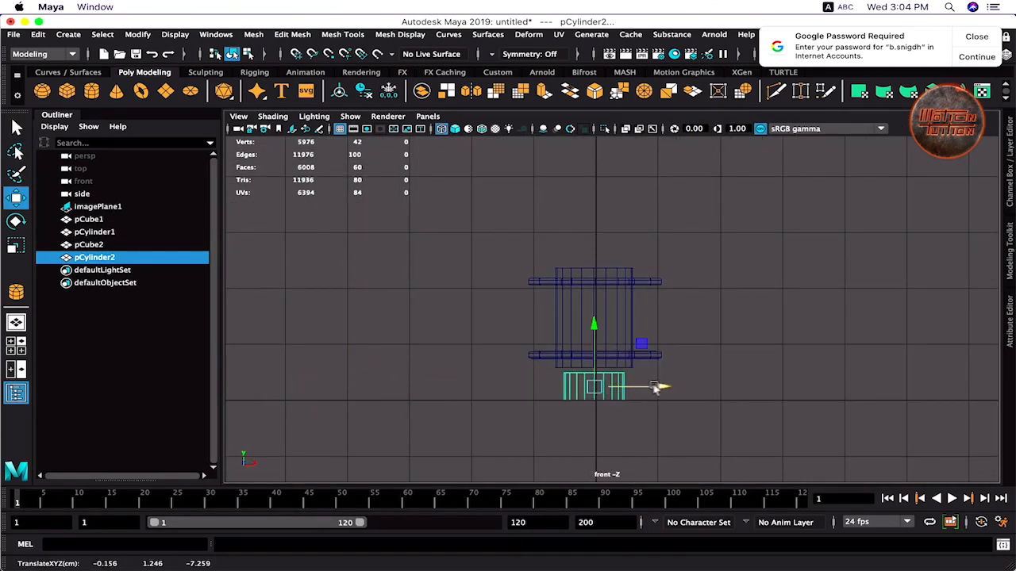
key(t)
drag(347, 354, 256, 362)
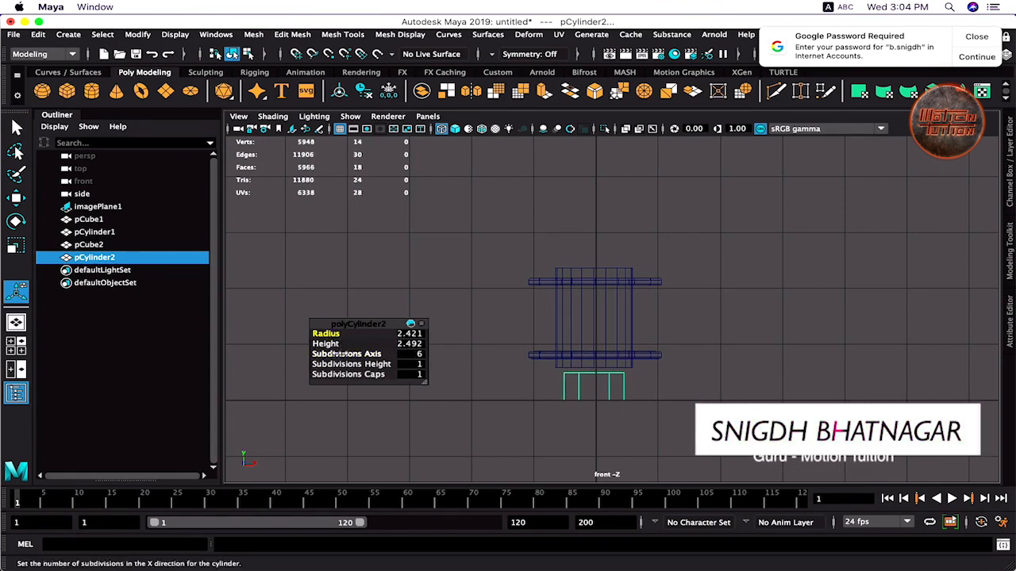
- Set the hex cylinder's height to 10.592 and move it up into the plates
drag(334, 344, 377, 344)
key(w)
drag(650, 337, 649, 268)
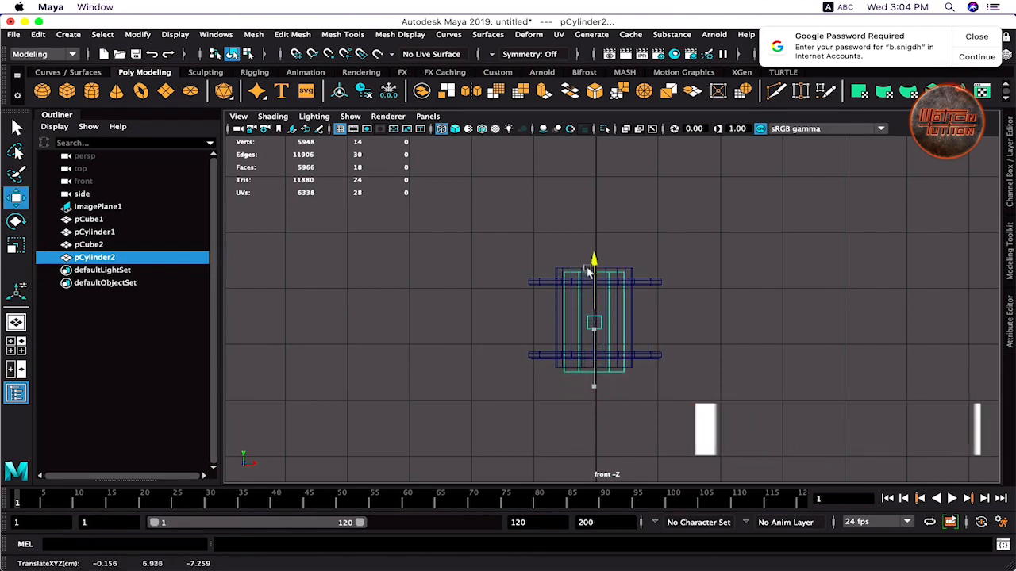
key(t)
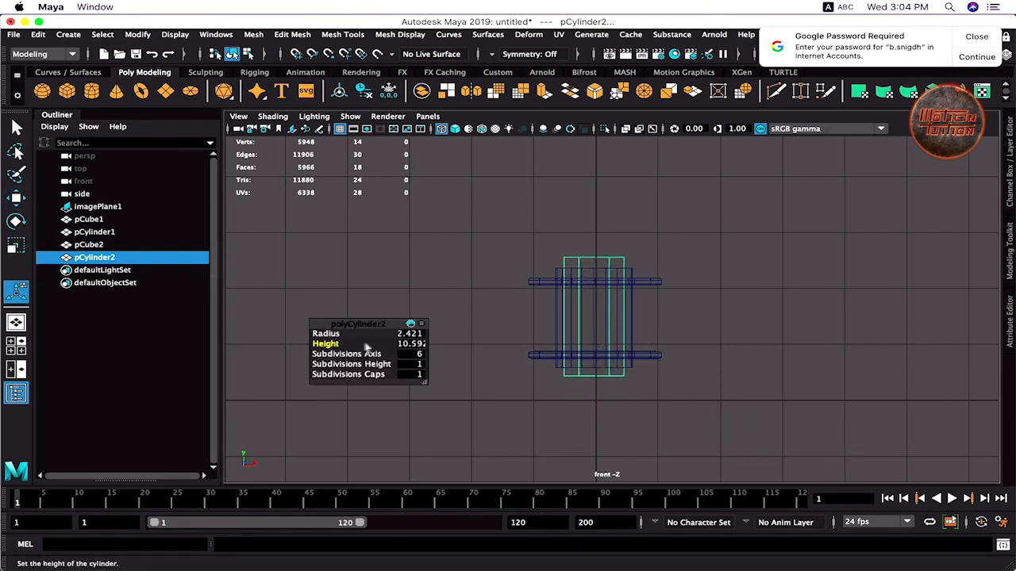
key(w)
- Snap the hex cylinder onto the pin's centre in the top view
key(space)
key(space)
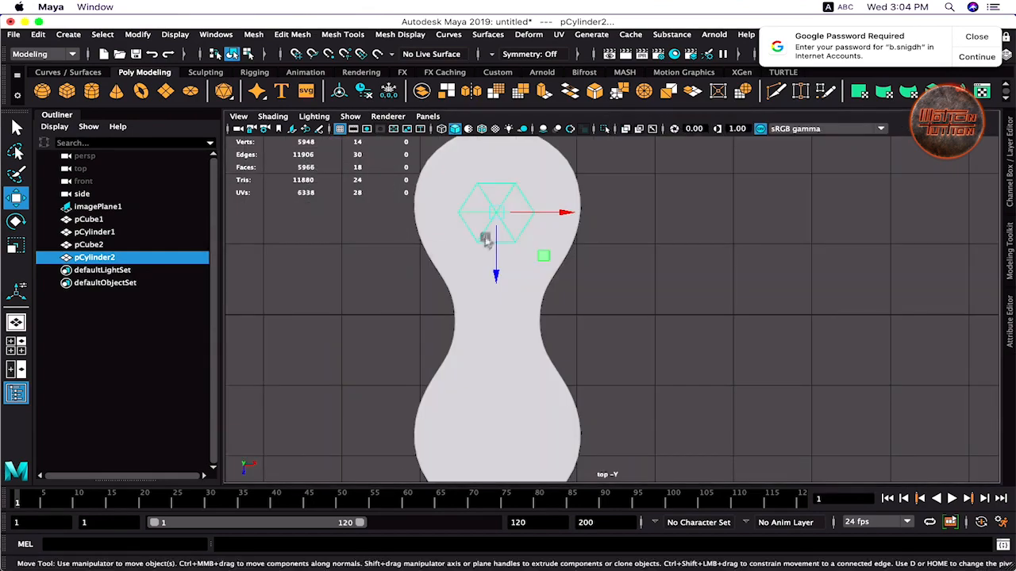
key(4)
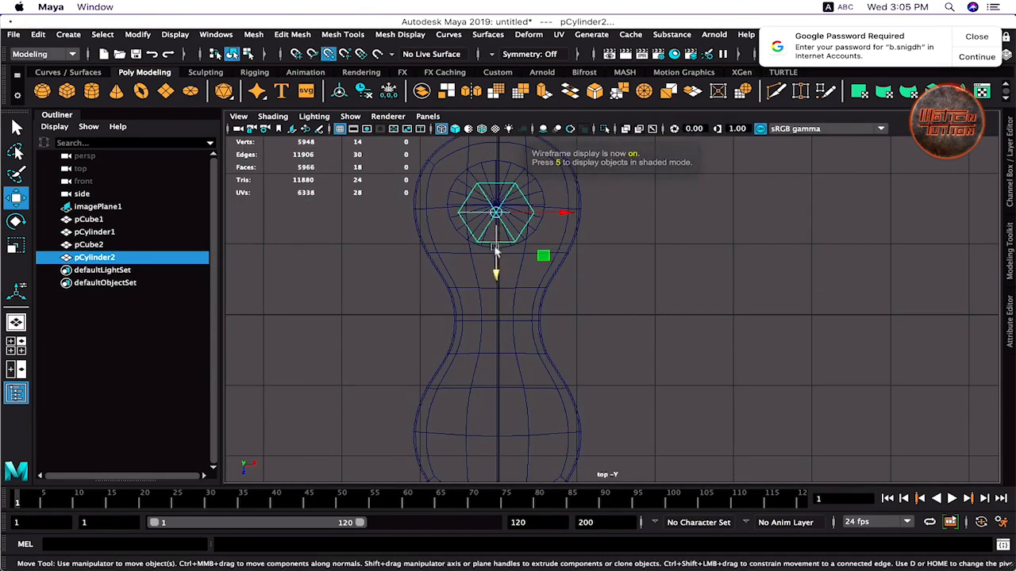
drag(496, 250, 503, 216)
key(space)
key(space)
alt+drag(797, 286, 688, 298)
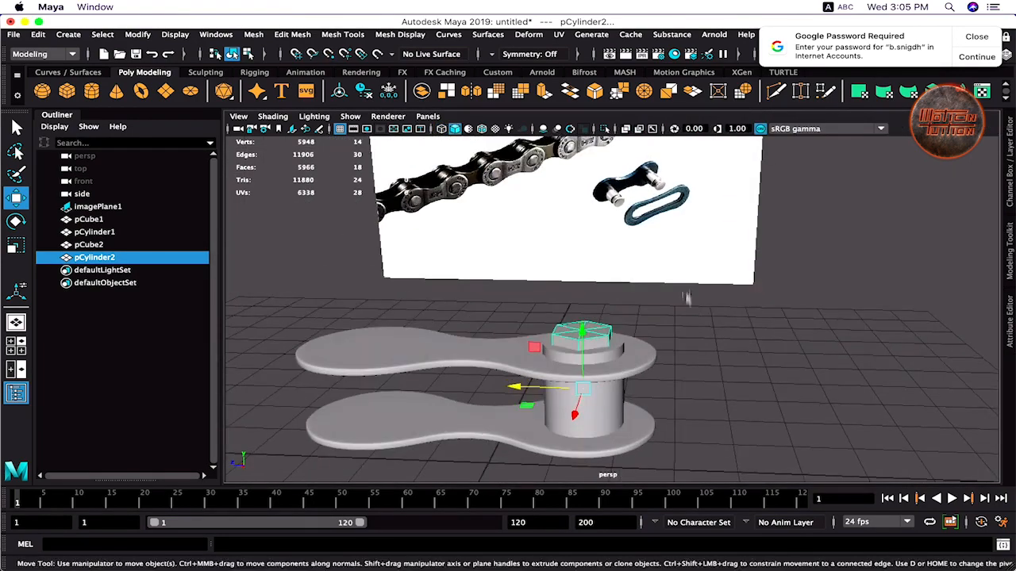
scroll(687, 299, up, 3)
- Try 8 axis subdivisions, then return the cap to 6 sides
key(t)
middle_drag(359, 354, 373, 354)
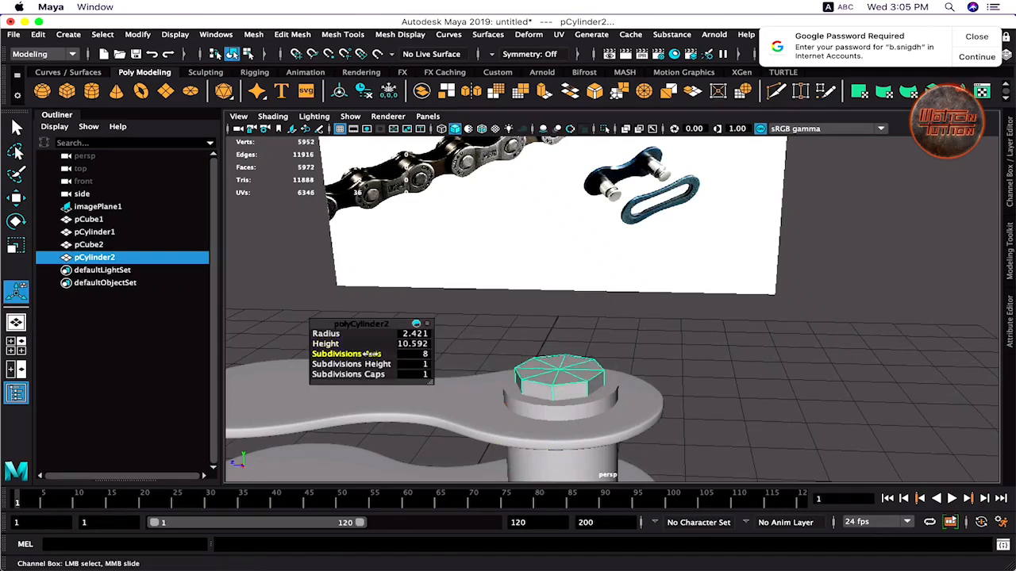
middle_drag(445, 352, 370, 354)
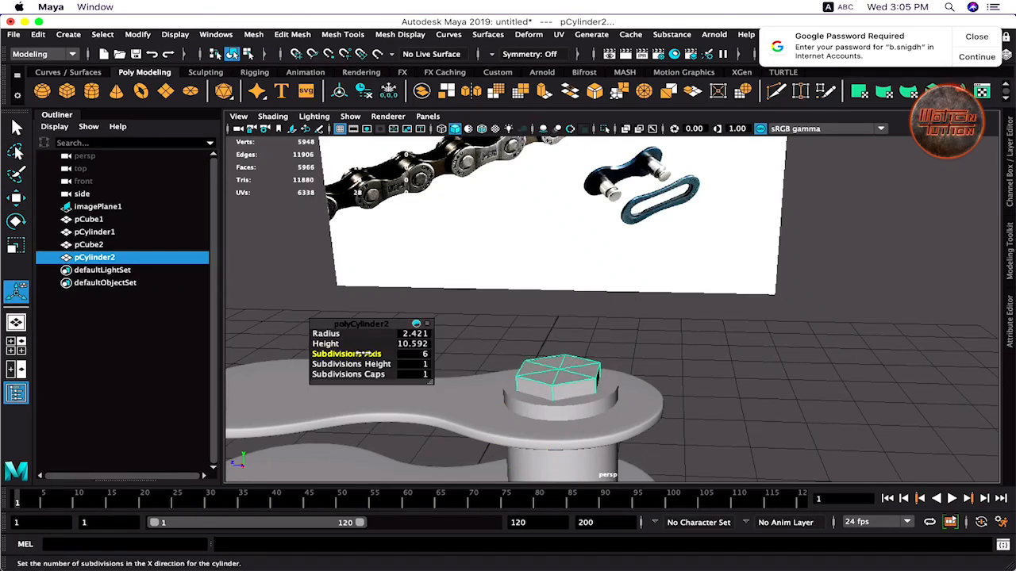
alt+drag(572, 288, 542, 293)
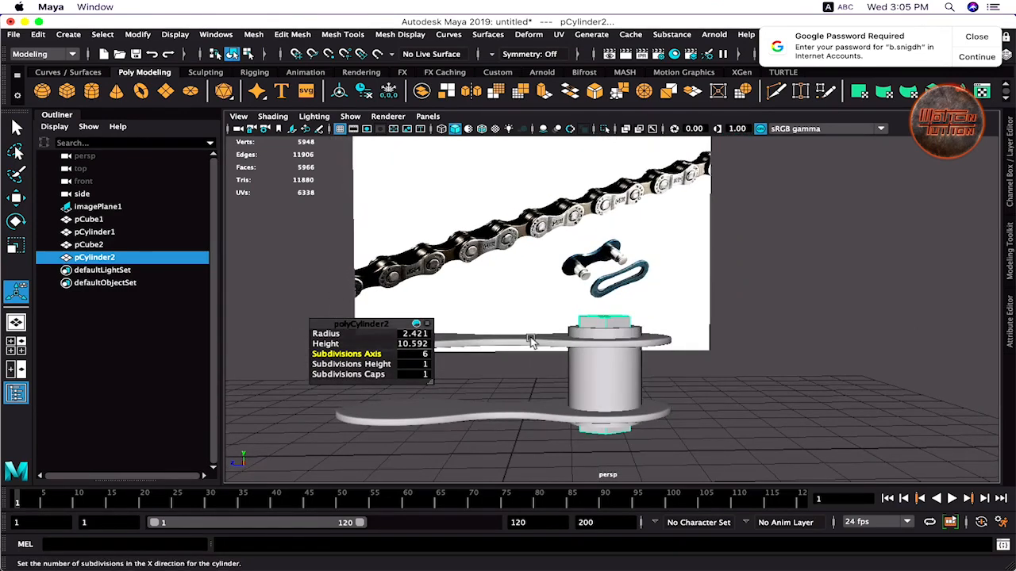
alt+drag(589, 335, 585, 294)
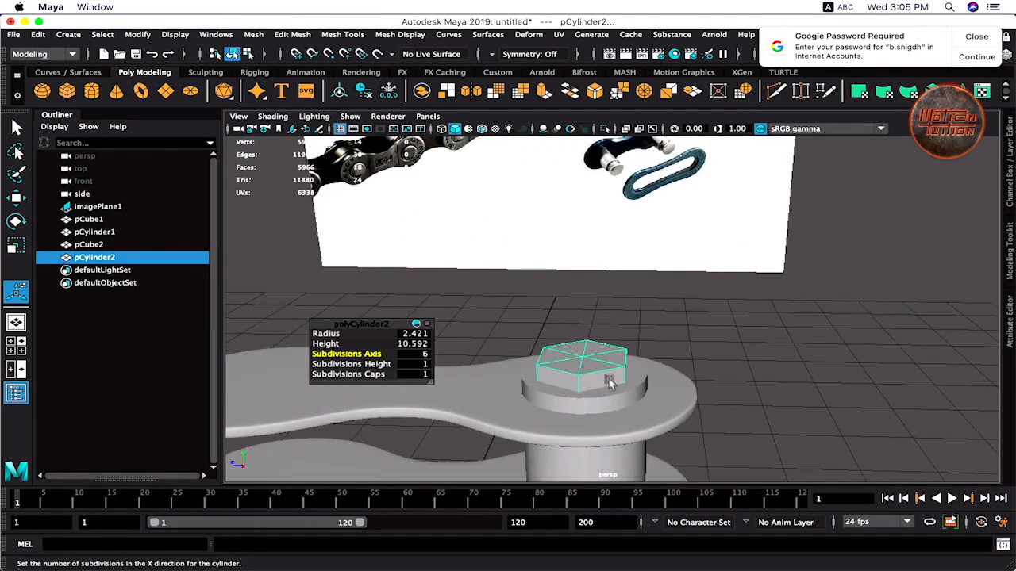
right_drag(609, 383, 595, 174)
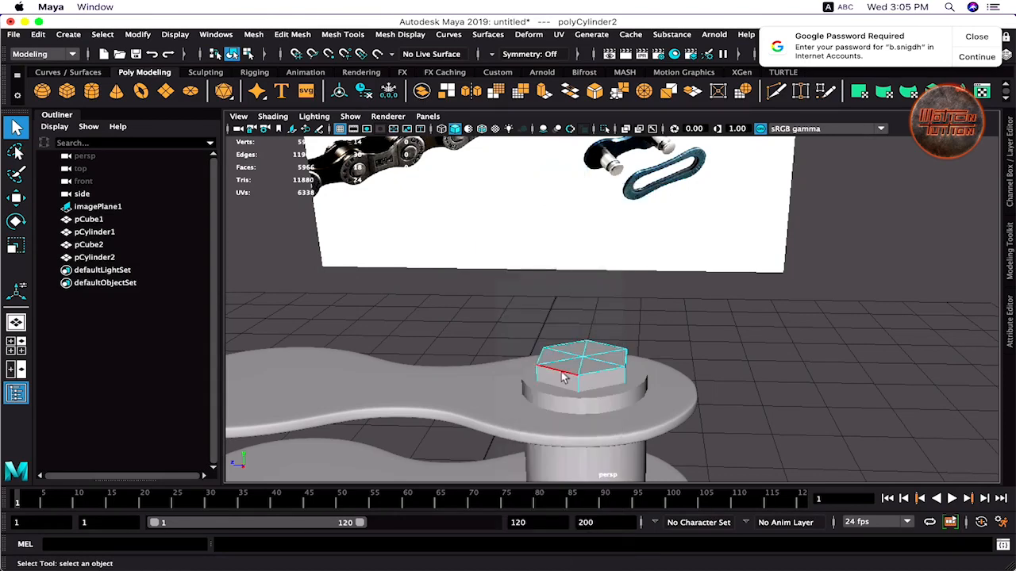
- Preview the hex cap smoothed, then raise its Subdivisions Caps from 1 to 2
shift+right_drag(568, 375, 556, 412)
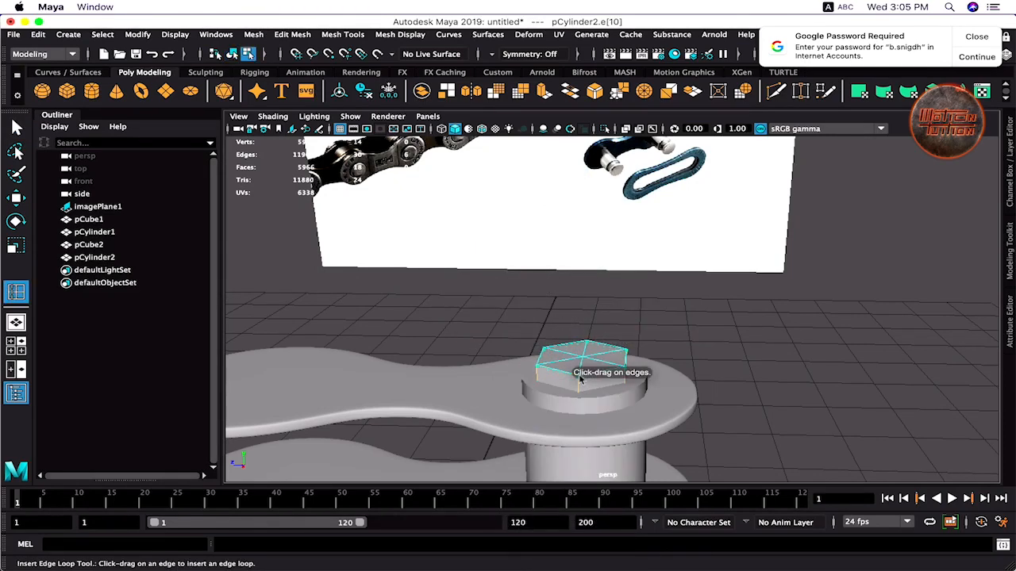
key(3)
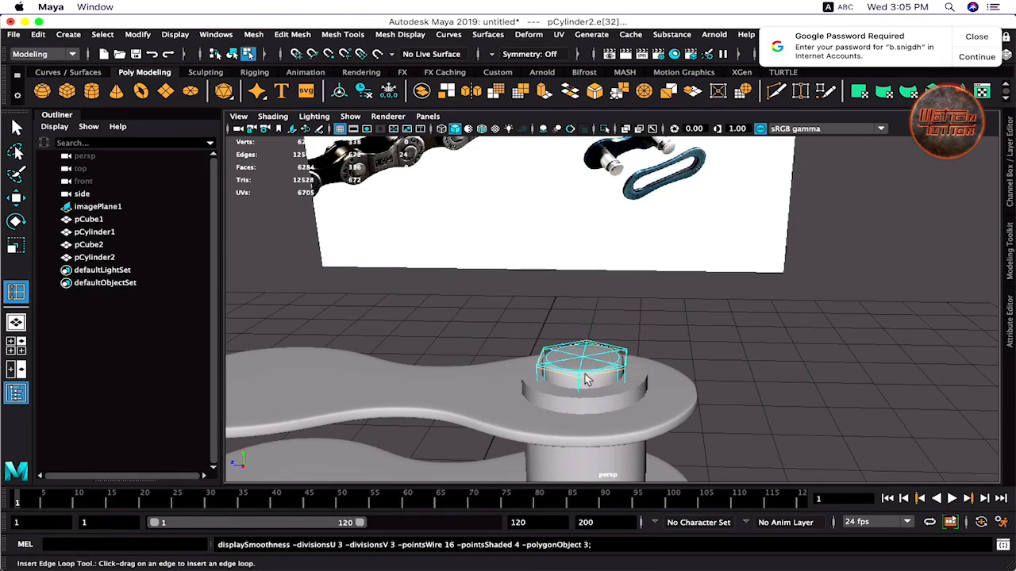
alt+drag(584, 380, 553, 392)
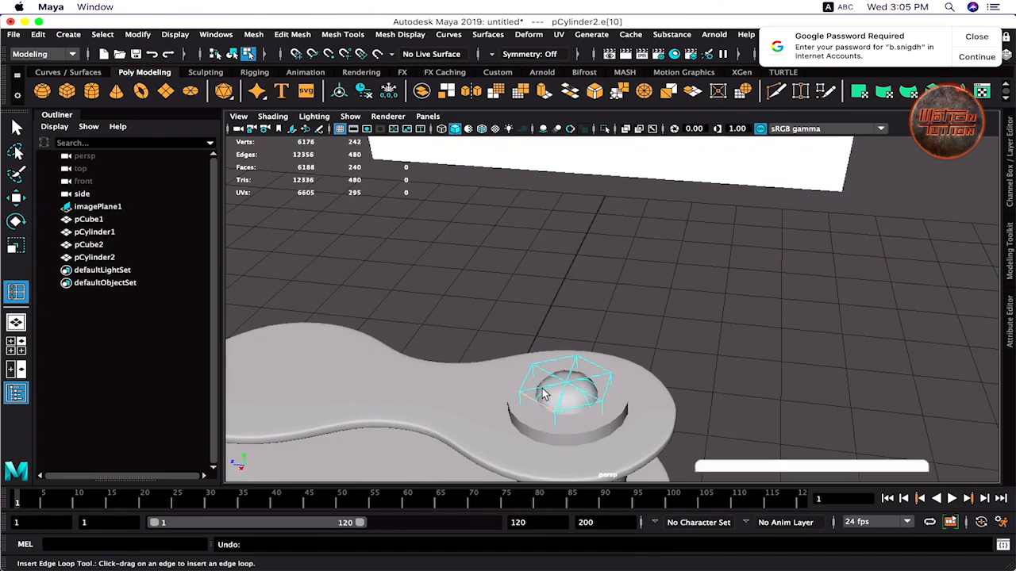
key(1)
key(q)
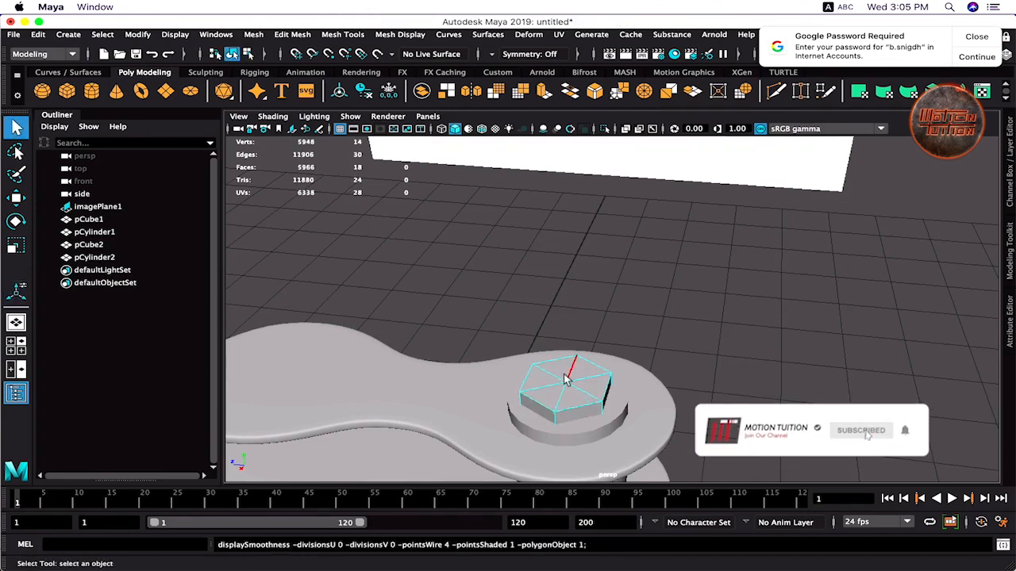
right_drag(566, 380, 616, 194)
key(t)
drag(349, 375, 356, 375)
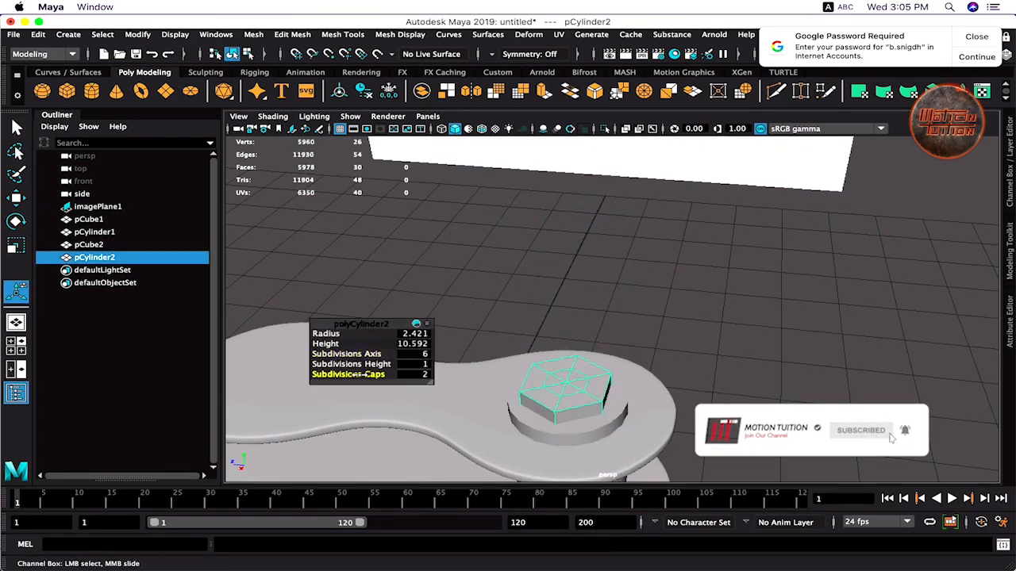
- Try an edge loop on the hex cap under smooth preview, then undo it
mouse_move(588, 406)
alt+mouse_down()
mouse_move(599, 338)
mouse_move(592, 398)
alt+mouse_up()
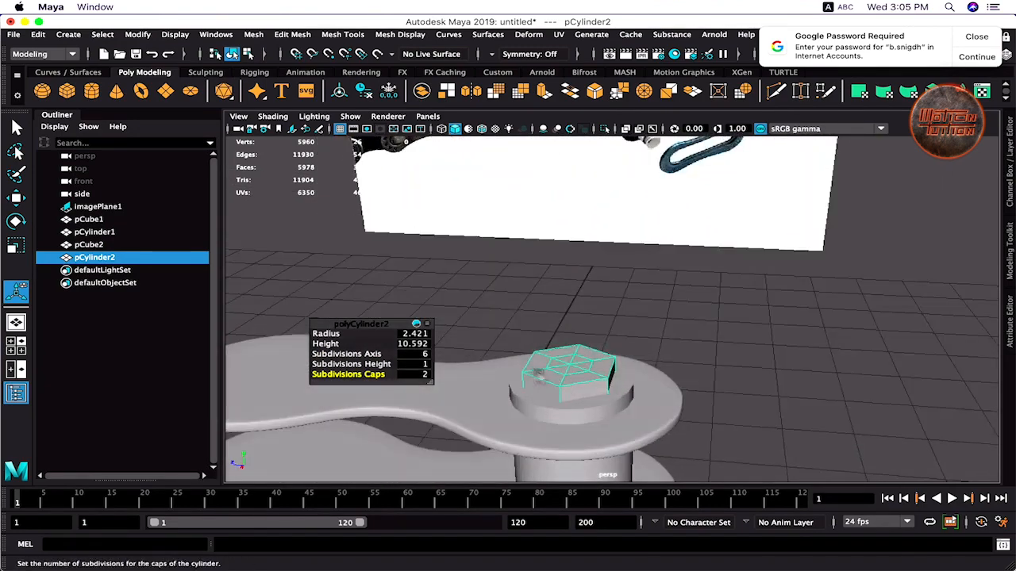
right_drag(542, 381, 555, 411)
click(563, 393)
key(3)
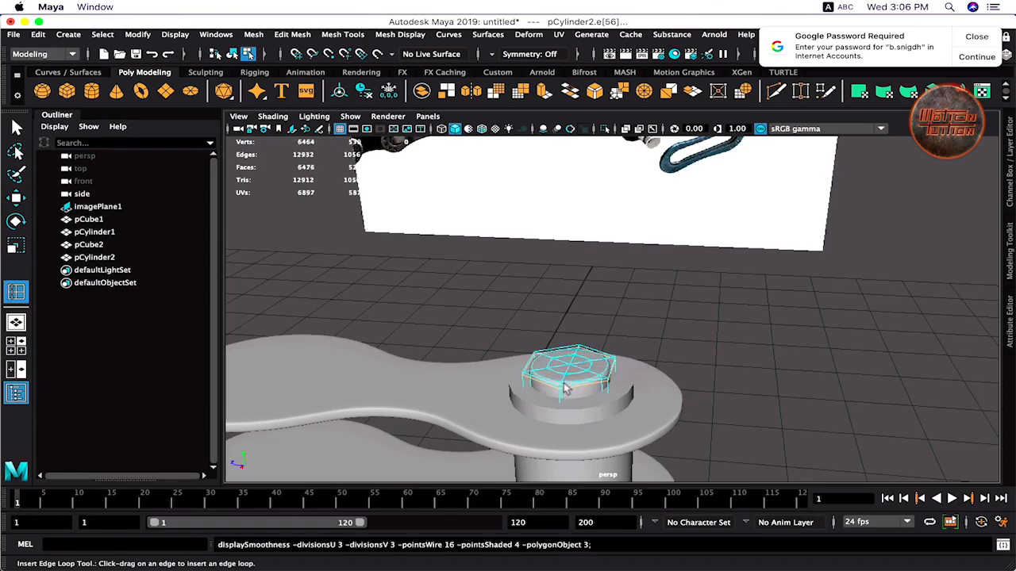
mouse_move(562, 389)
alt+mouse_down()
mouse_move(514, 401)
mouse_move(544, 385)
alt+mouse_up()
alt+right_drag(544, 385, 611, 357)
alt+drag(587, 341, 542, 389)
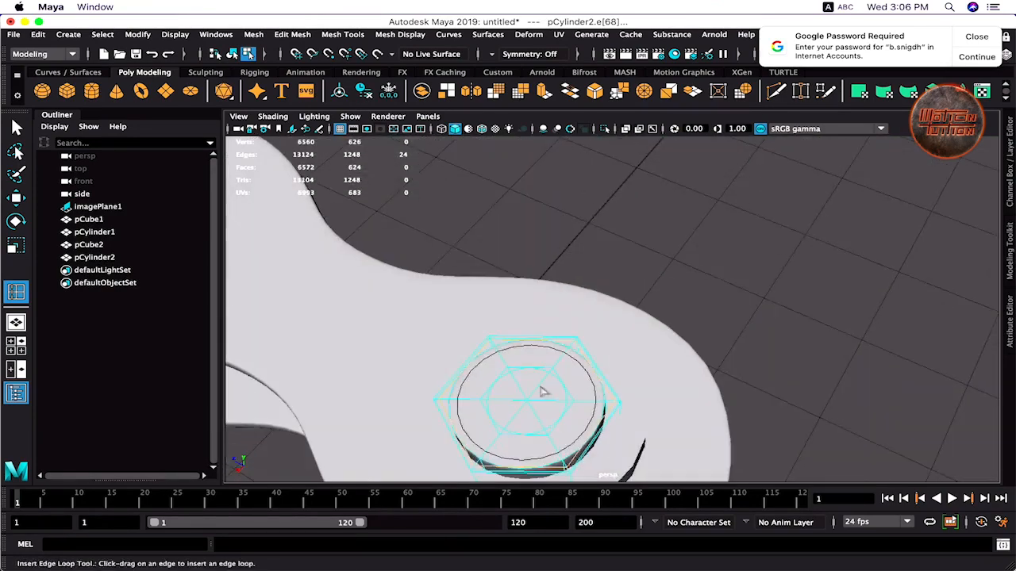
alt+middle_drag(542, 390, 633, 324)
alt+right_drag(632, 324, 744, 385)
alt+drag(745, 385, 613, 333)
key(z)
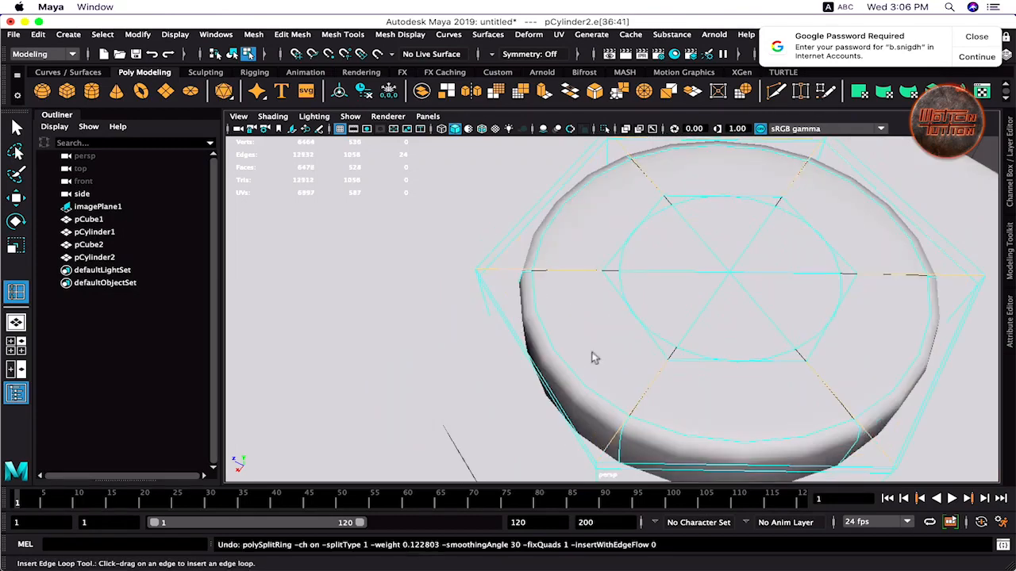
- Add support edge loops around the cap rim and on both sides of a hex corner
drag(597, 468, 621, 385)
alt+middle_drag(620, 386, 598, 424)
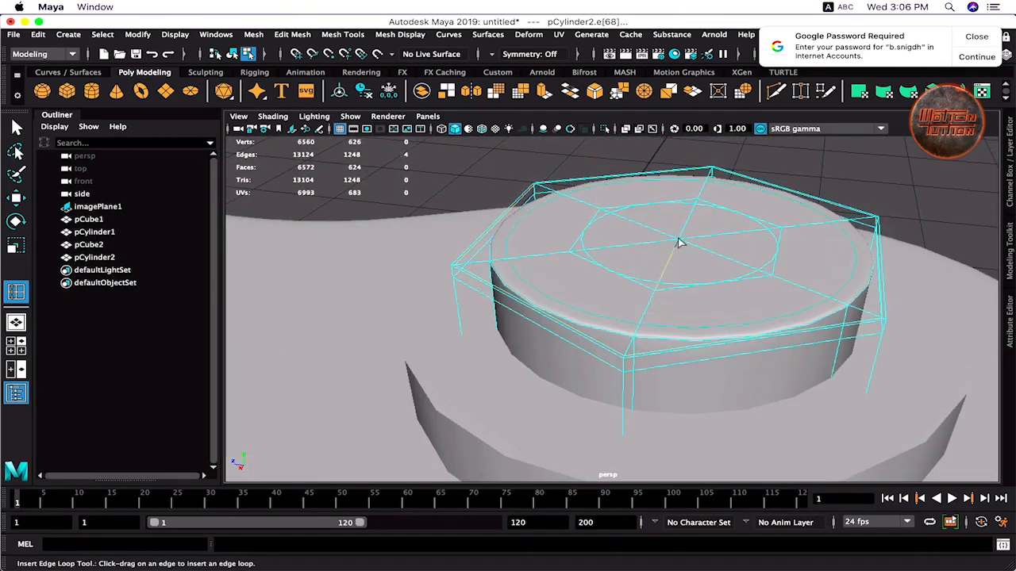
drag(641, 294, 637, 310)
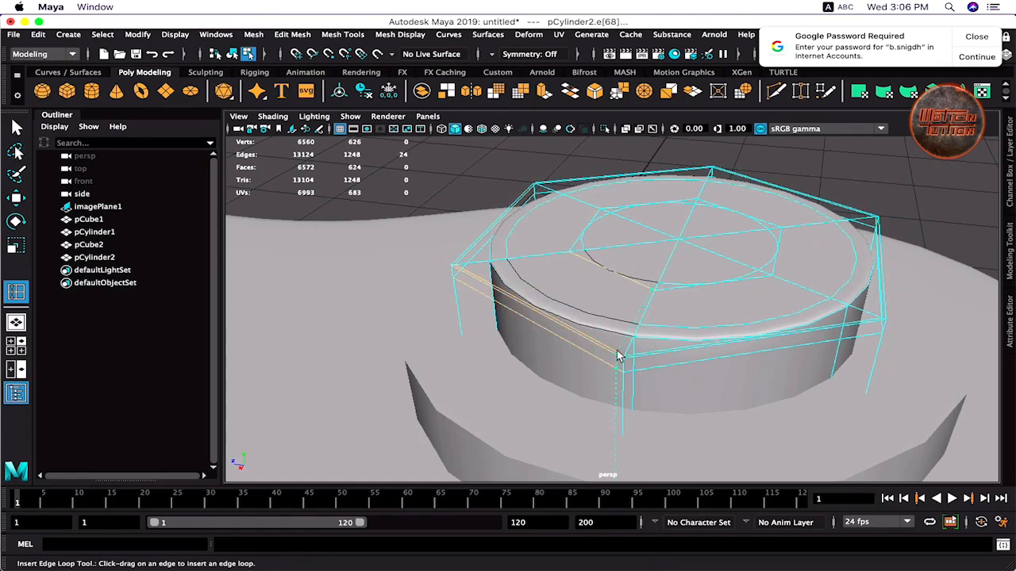
drag(618, 357, 620, 359)
key(z)
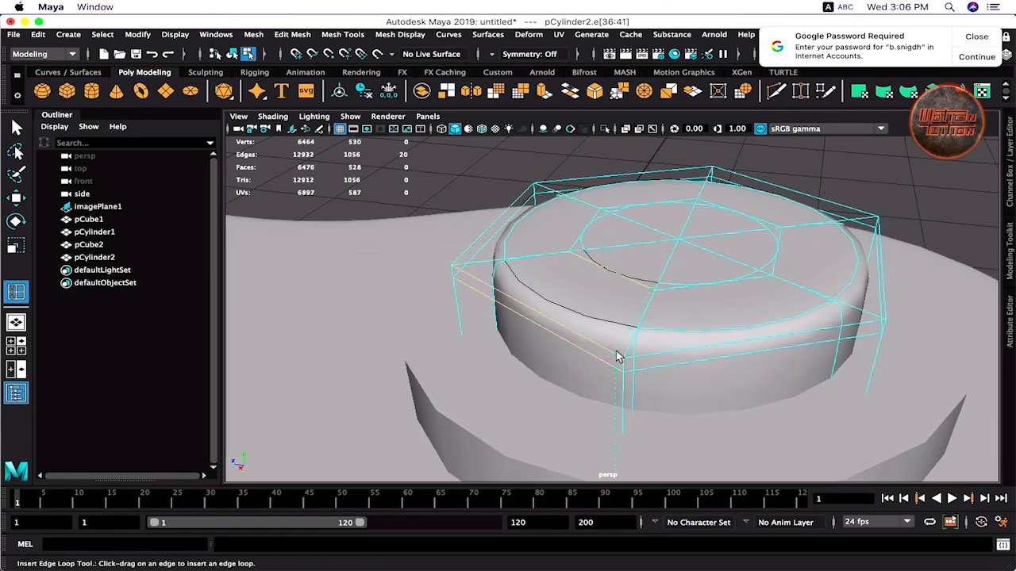
click(616, 358)
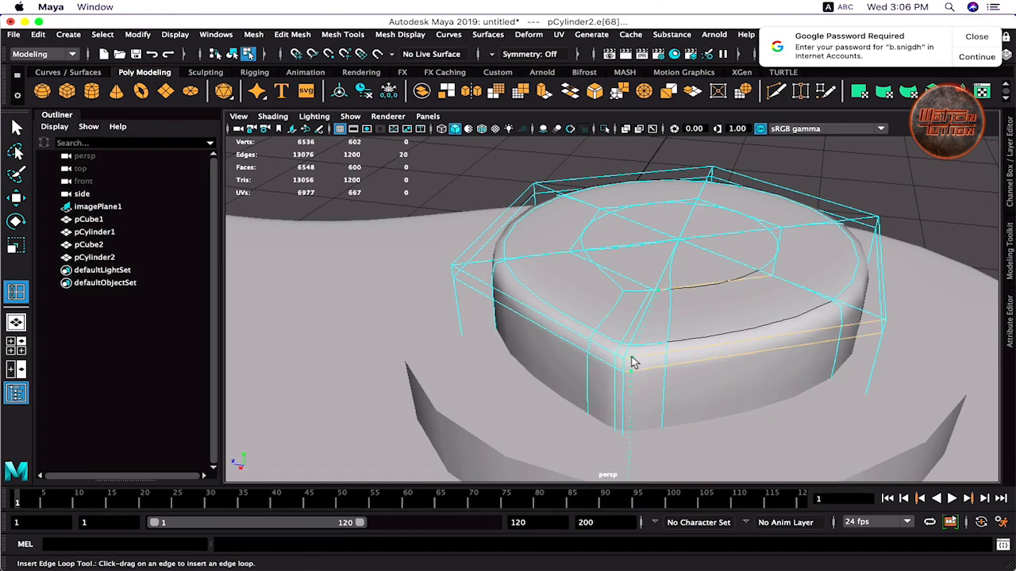
click(633, 362)
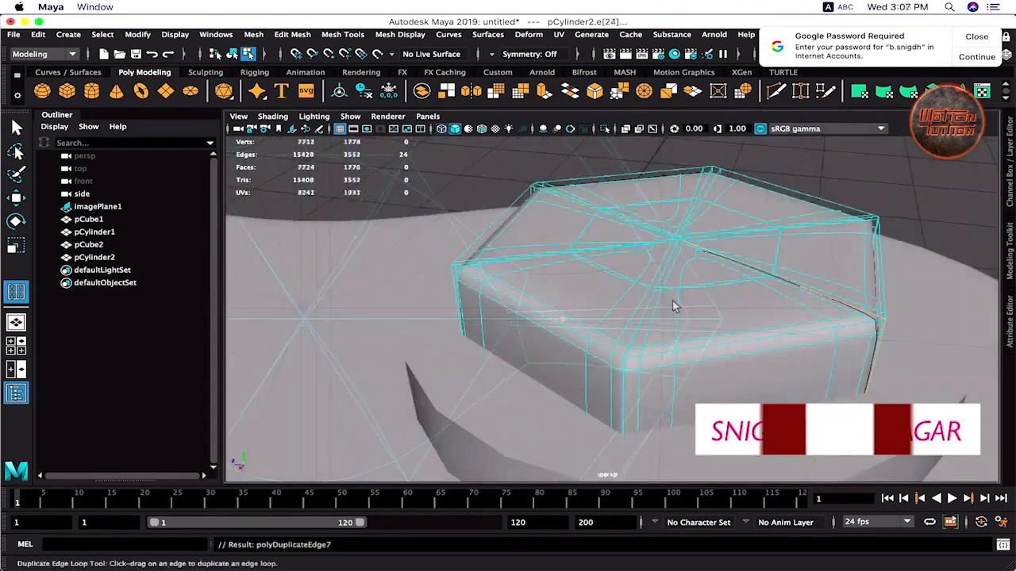
- Pull back to frame the whole chain link and select the original pin cylinder
alt+drag(675, 306, 638, 318)
right_drag(626, 209, 717, 193)
alt+drag(719, 195, 647, 239)
alt+right_drag(646, 238, 567, 256)
alt+drag(559, 357, 648, 329)
alt+right_drag(648, 328, 565, 249)
key(q)
click(654, 313)
alt+right_drag(671, 314, 649, 296)
alt+middle_drag(666, 270, 648, 310)
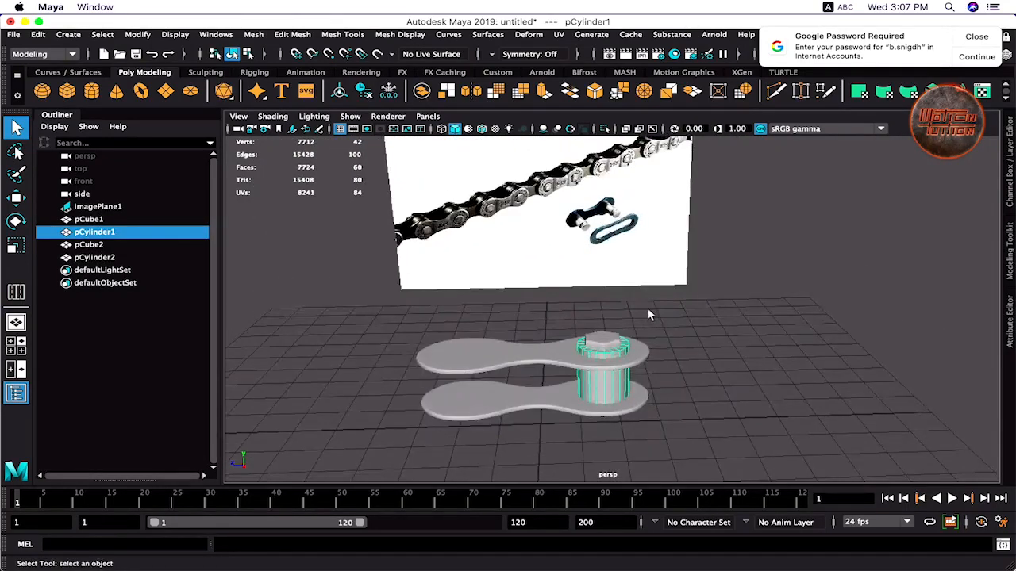
- Delete the old pin cylinder pCylinder1 and pick the hex-capped pin's edges
alt+drag(648, 310, 618, 342)
key(Delete)
click(623, 388)
right_drag(616, 291, 616, 176)
- Insert a support edge loop near the bottom end of the hex-capped pin
double_click(618, 292)
alt+drag(618, 292, 618, 333)
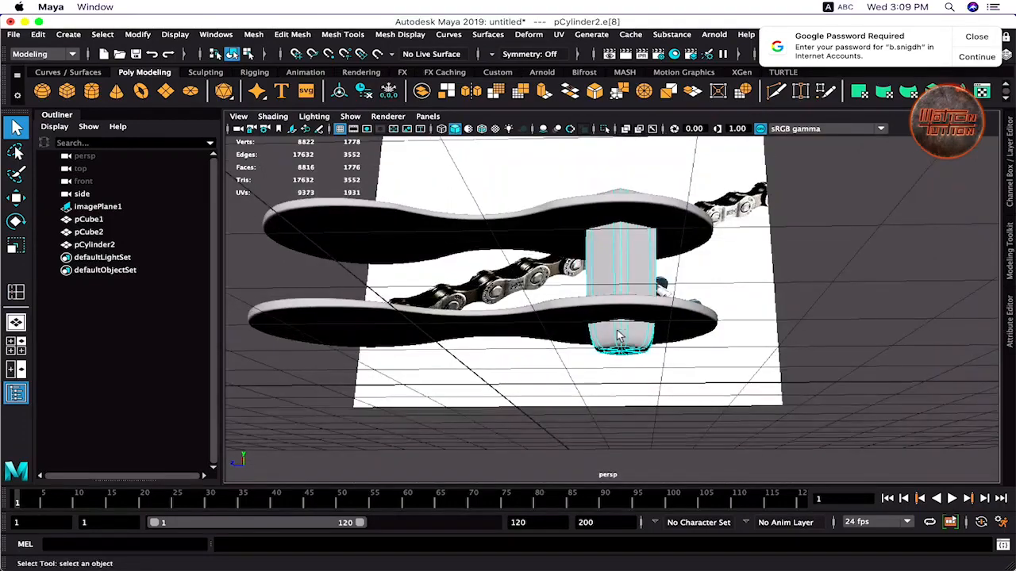
alt+right_drag(619, 333, 624, 406)
key(y)
drag(536, 418, 596, 356)
key(q)
right_drag(608, 285, 677, 190)
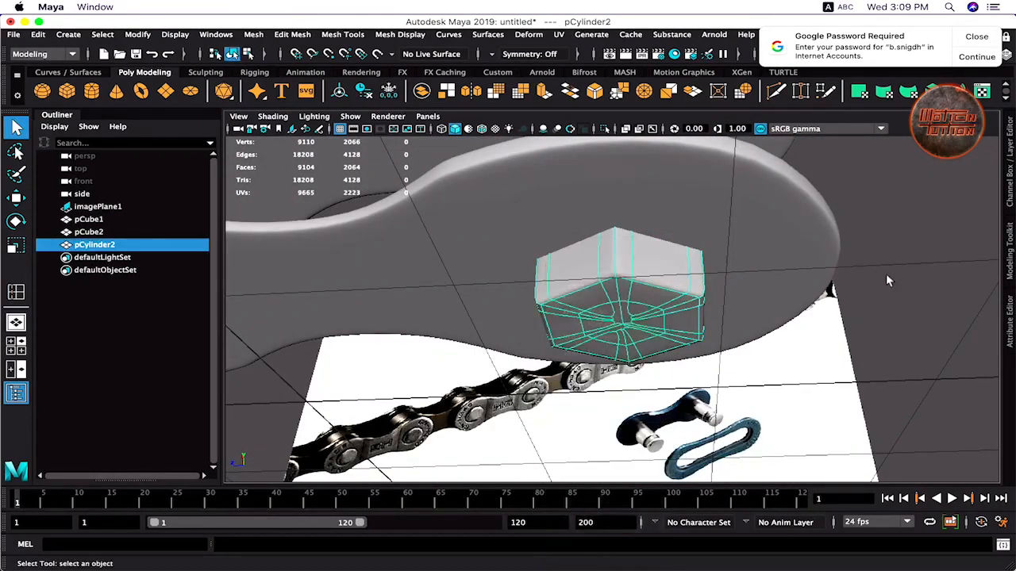
- Return to object mode and show the whole link in the four-view layout
click(886, 275)
alt+drag(869, 333, 764, 308)
alt+right_drag(765, 308, 555, 312)
key(space)
click(92, 92)
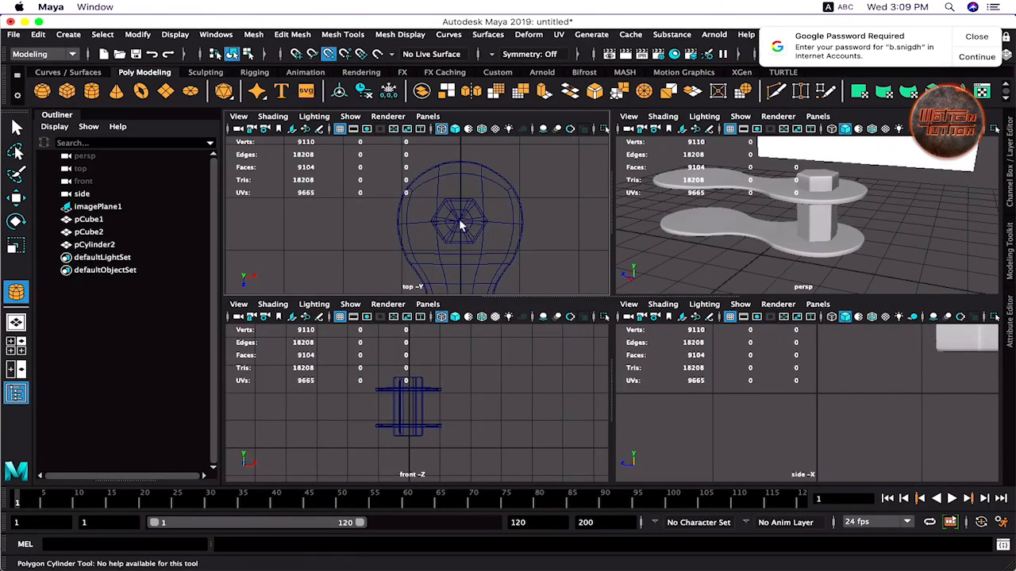
- Draw a new poly cylinder around the pin between the plates
drag(460, 225, 492, 248)
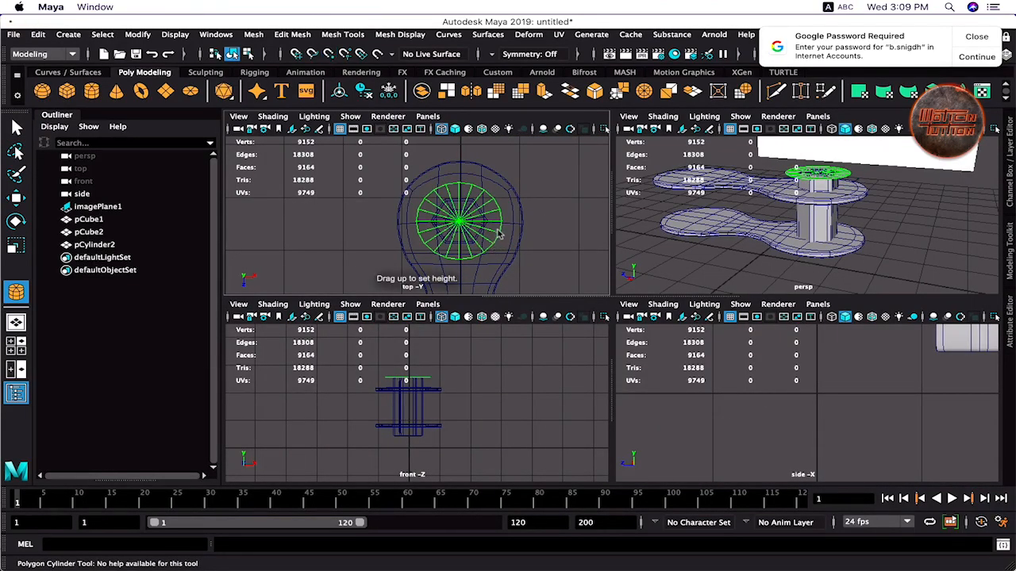
mouse_move(421, 393)
mouse_down()
mouse_move(420, 437)
mouse_move(439, 400)
mouse_up()
key(w)
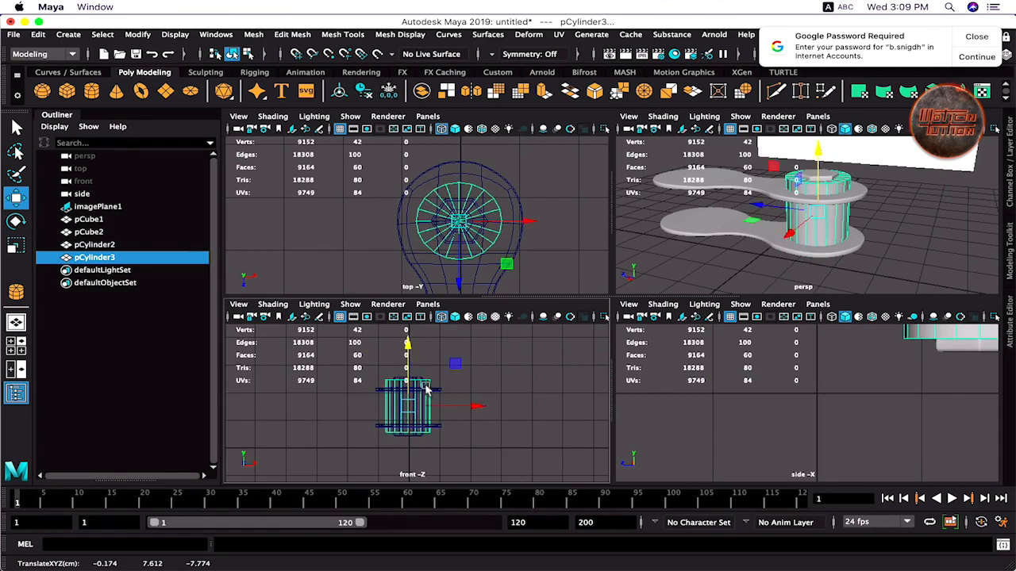
key(space)
key(t)
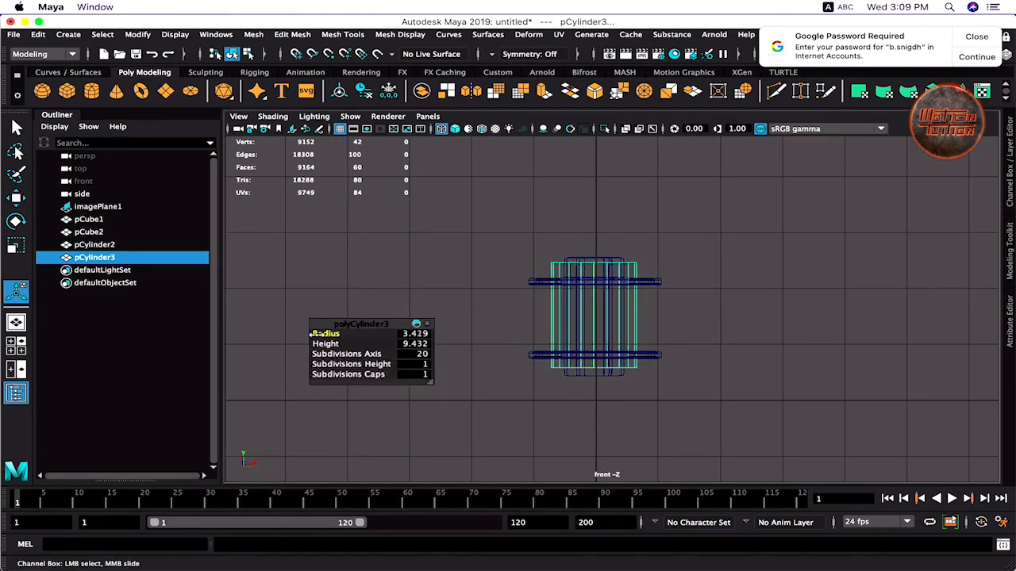
- Set the collar to radius 3.879, height 8.572 and 8 axis subdivisions
drag(316, 334, 354, 333)
drag(331, 344, 336, 344)
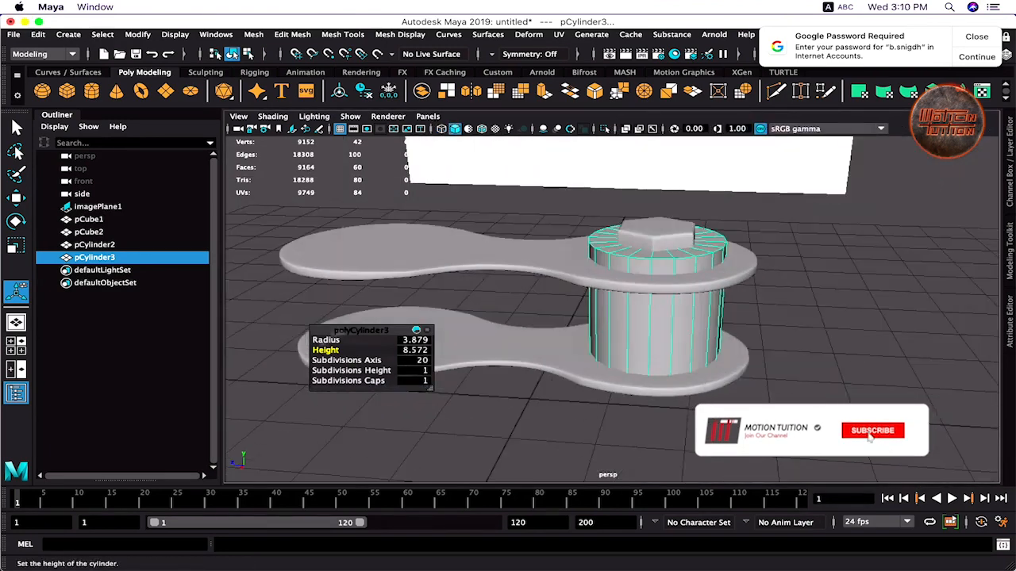
drag(367, 361, 284, 360)
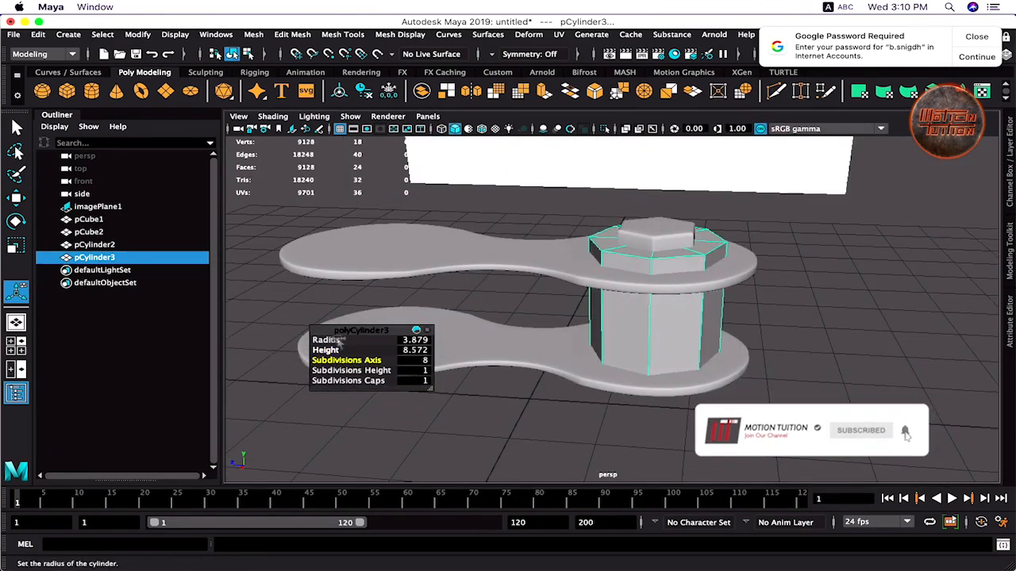
alt+middle_drag(683, 248, 646, 277)
scroll(646, 277, down, 5)
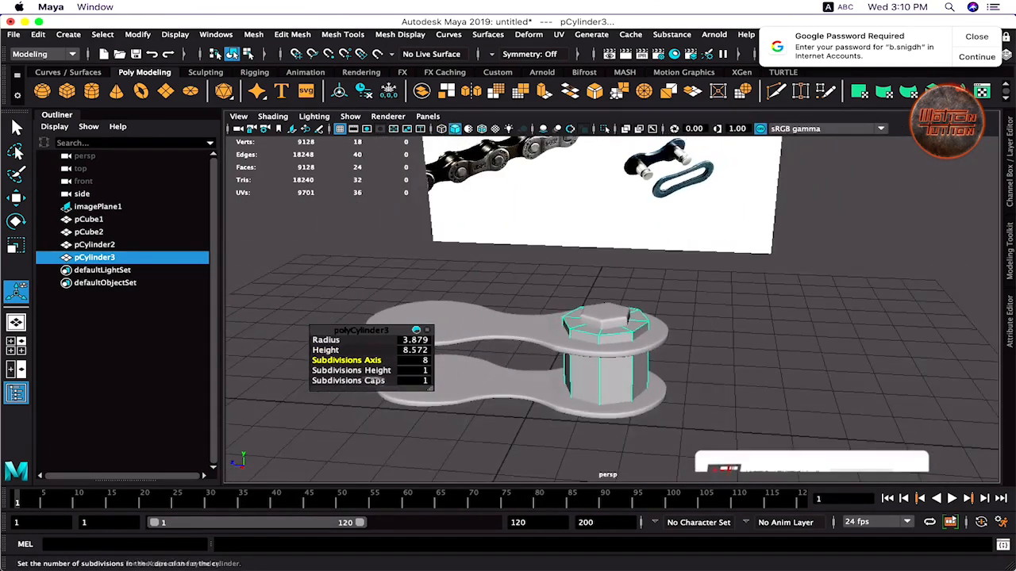
mouse_move(354, 370)
mouse_down()
mouse_move(368, 372)
mouse_move(336, 370)
mouse_up()
key(3)
key(1)
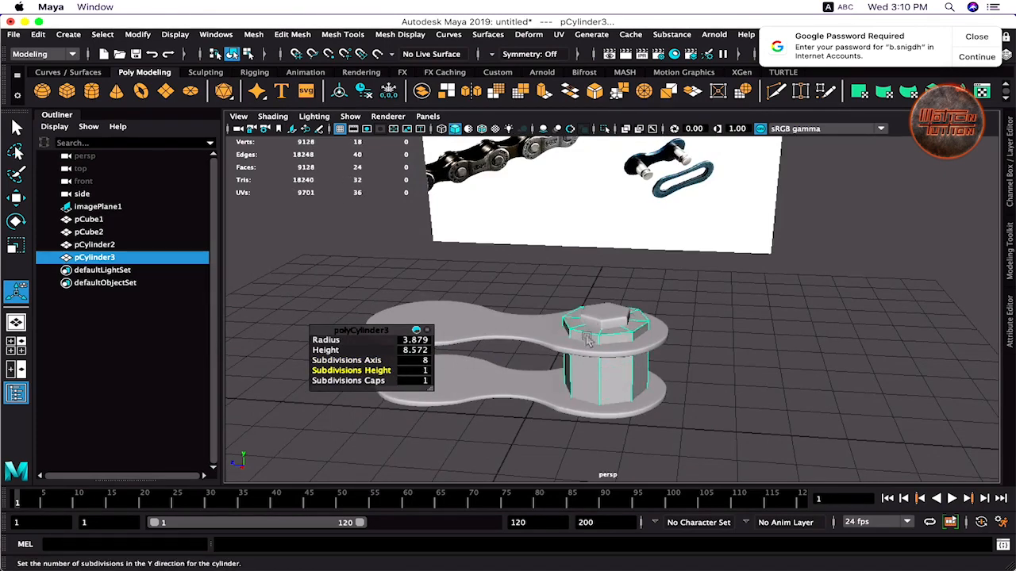
- Add edge loops to the collar with the Insert Edge Loop Tool
right_drag(587, 340, 577, 175)
shift+right_click(601, 347)
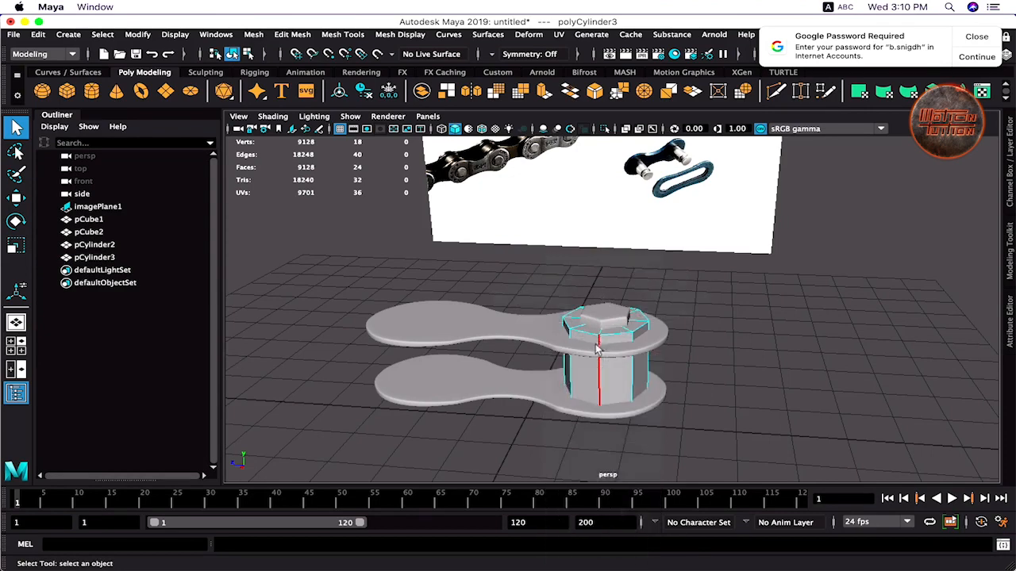
shift+right_drag(599, 322, 600, 343)
shift+right_drag(597, 407, 597, 410)
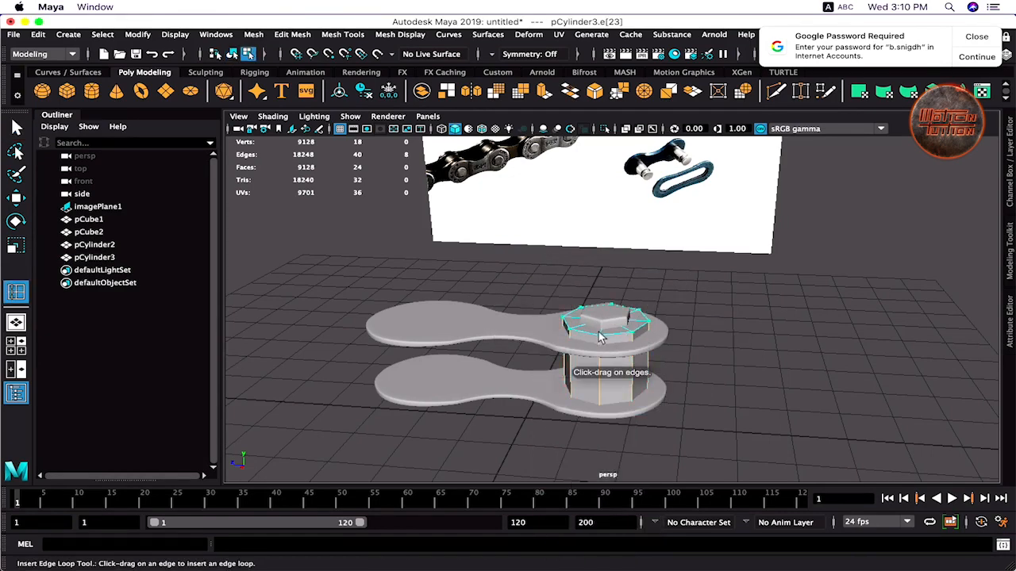
right_drag(618, 213, 674, 187)
click(748, 319)
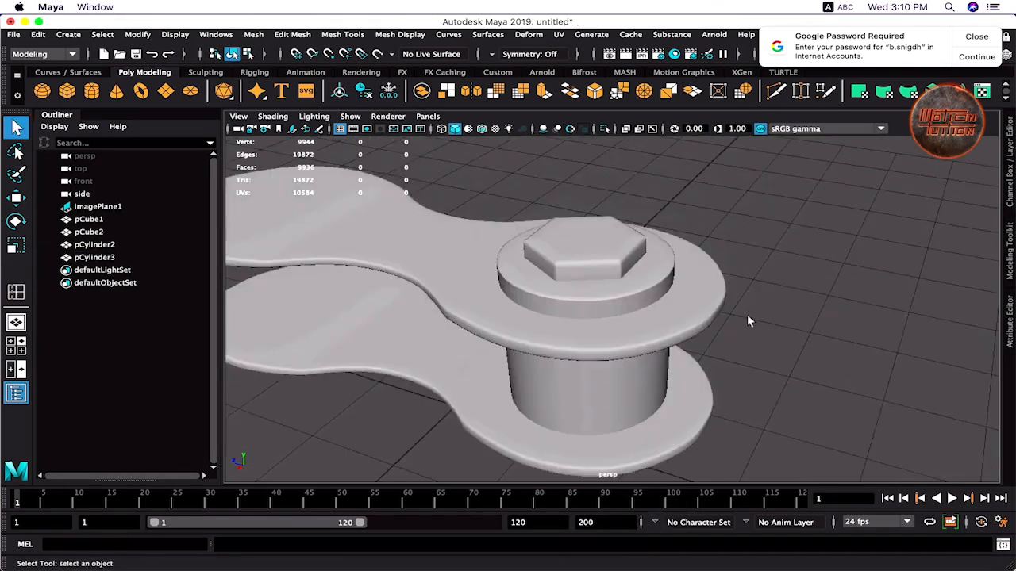
- Duplicate the collar and hex cap and slide the copies to the other pin hole
scroll(748, 320, down, 5)
alt+drag(749, 320, 645, 324)
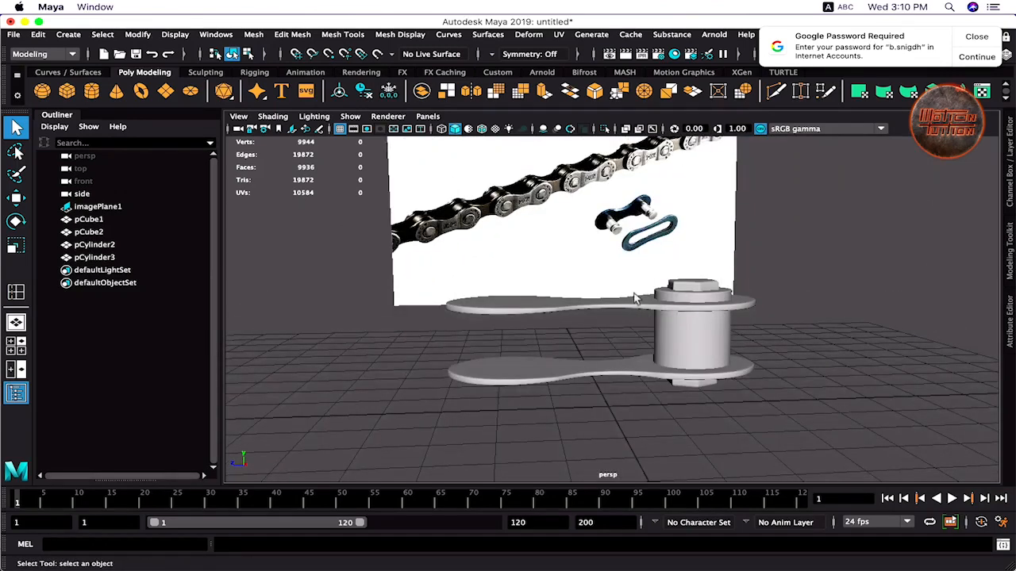
click(677, 333)
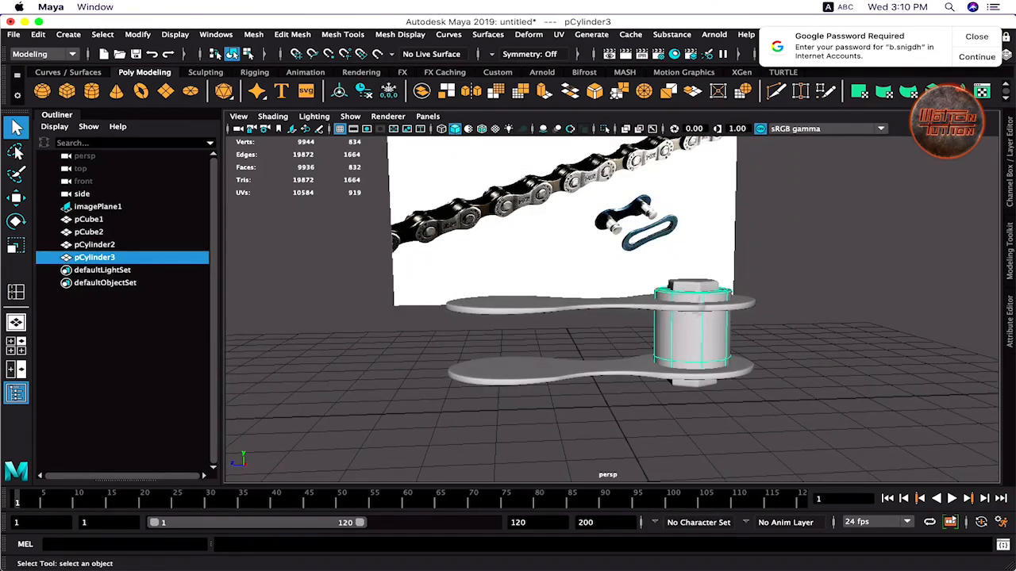
shift+click(700, 292)
key(ctrl+d)
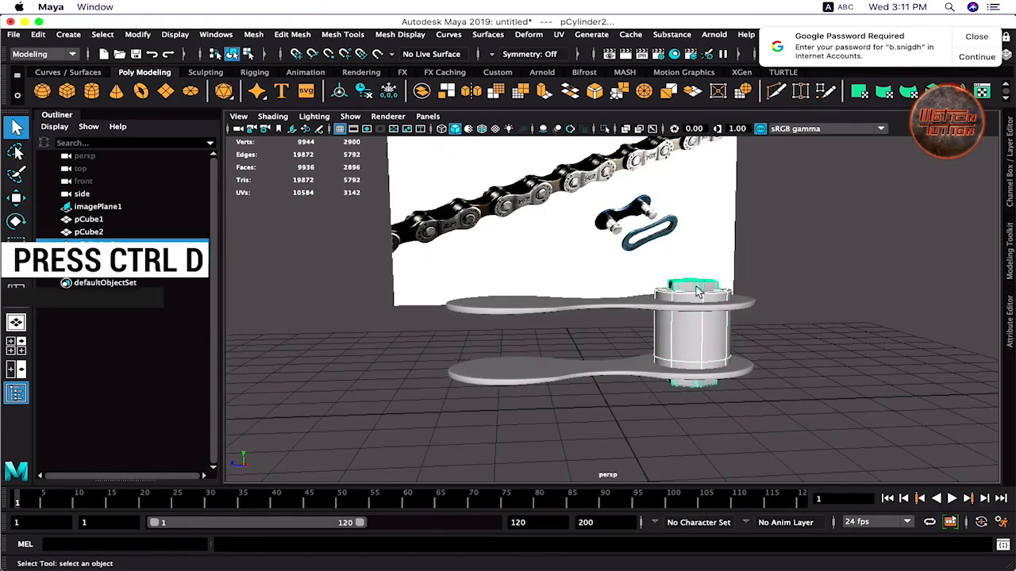
key(w)
drag(608, 335, 434, 340)
- Check the copied parts' placement over the whole link in the top view
key(space)
key(space)
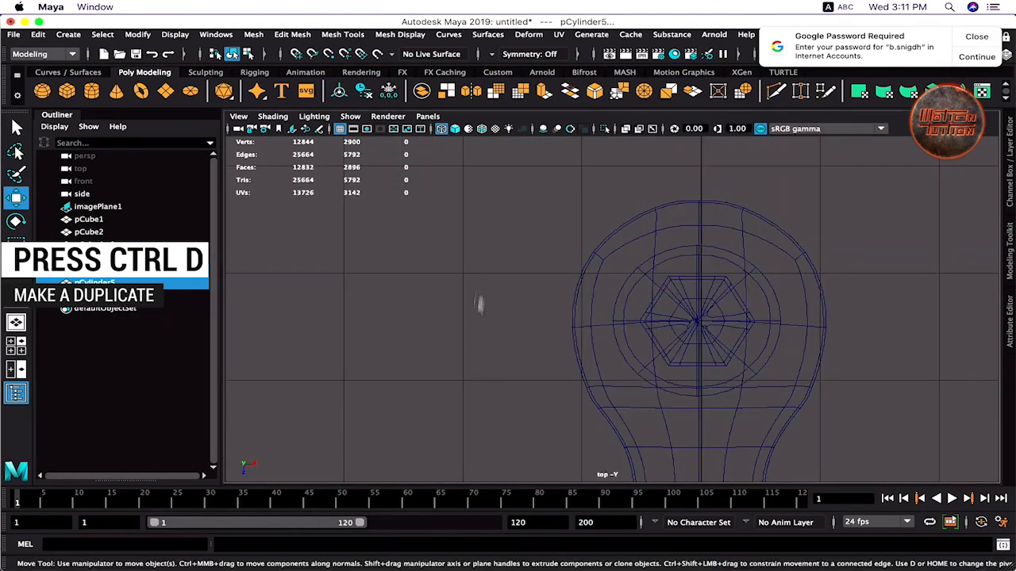
key(f)
alt+right_drag(594, 284, 498, 274)
alt+middle_drag(475, 199, 415, 297)
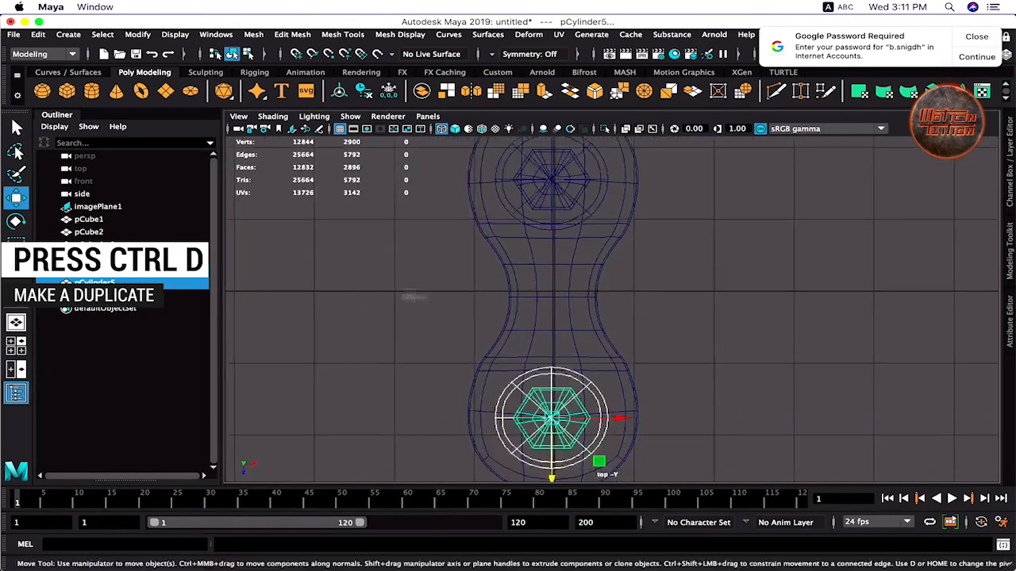
alt+right_drag(468, 281, 451, 283)
alt+middle_drag(481, 264, 471, 297)
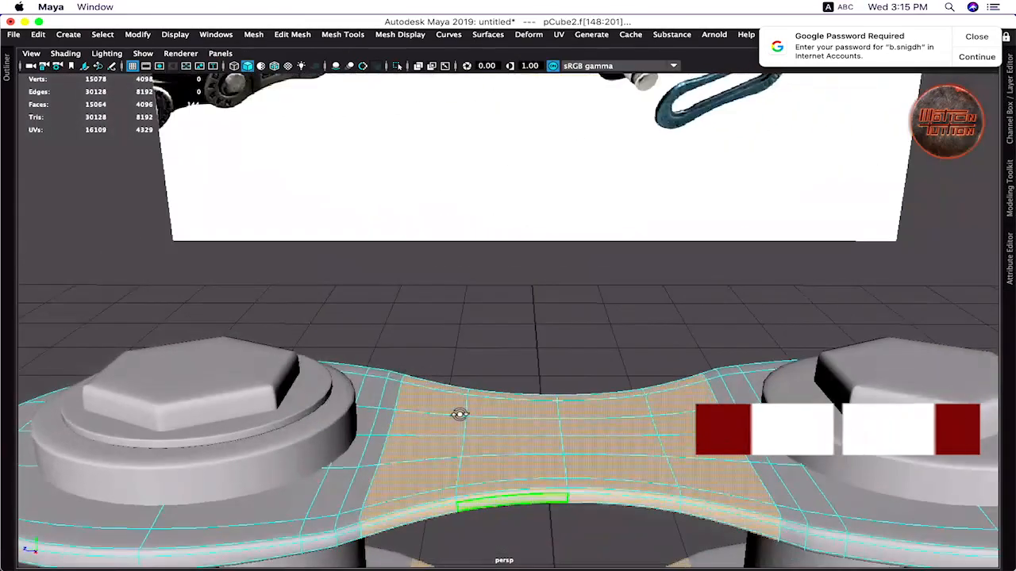
- Scale the plate's narrow middle faces slightly along Y
drag(558, 393, 555, 415)
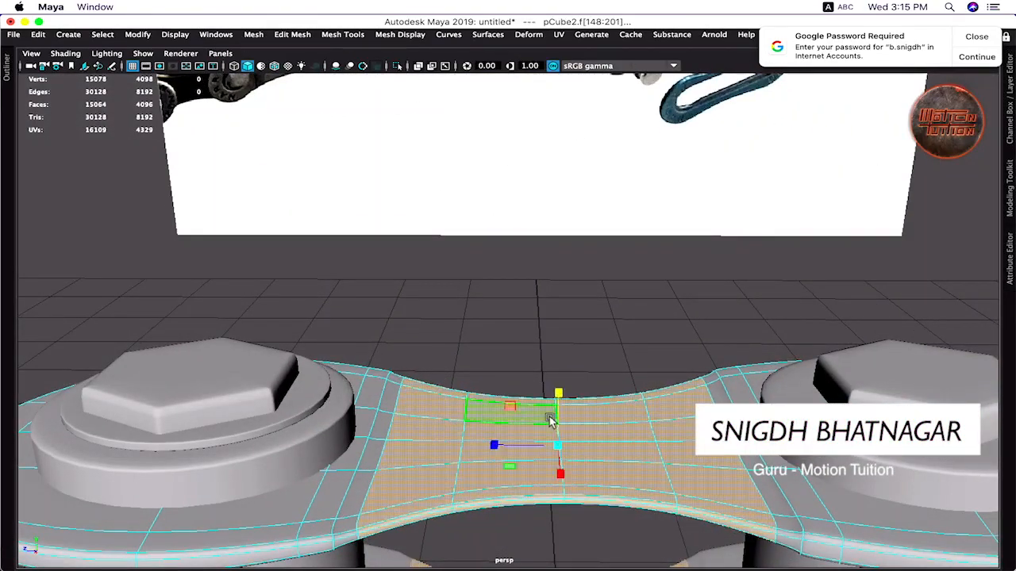
alt+drag(476, 467, 489, 406)
drag(592, 317, 594, 300)
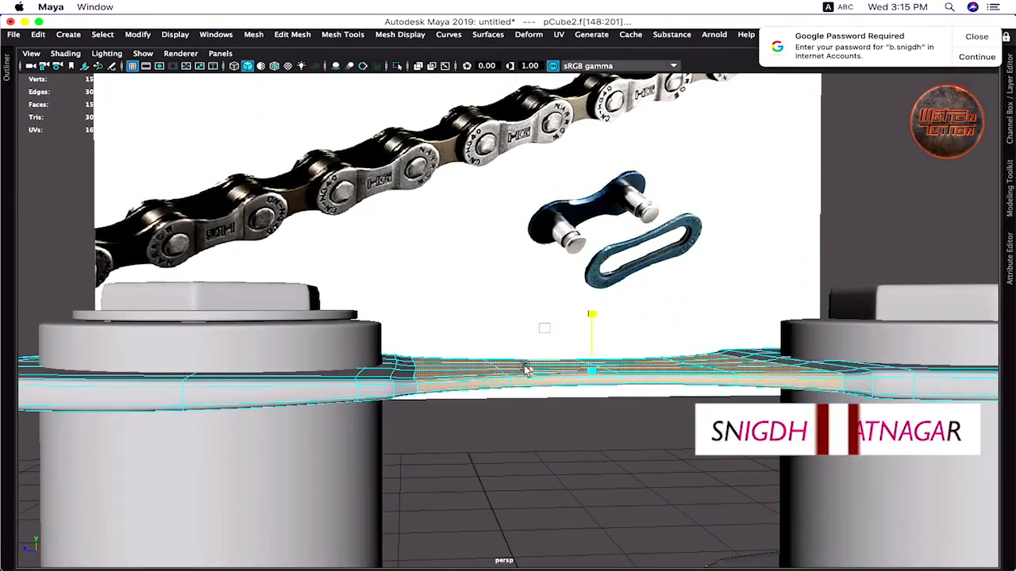
- Return to object mode, deselect the plate, and orbit toward the reference image
right_drag(524, 367, 580, 191)
click(496, 308)
alt+drag(496, 308, 565, 340)
alt+right_drag(564, 341, 522, 312)
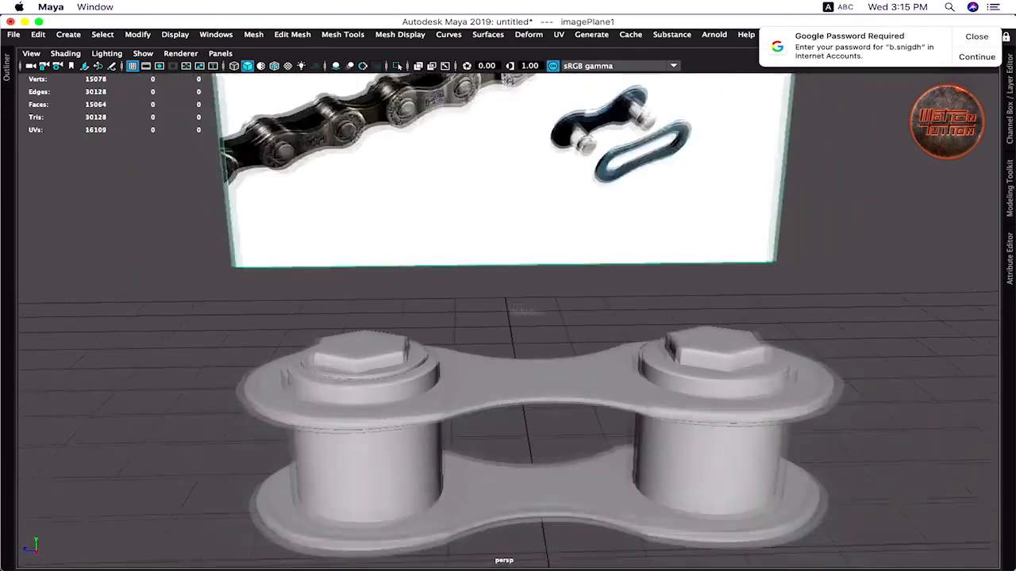
alt+drag(521, 312, 592, 373)
alt+right_drag(592, 372, 556, 319)
alt+drag(556, 319, 544, 374)
- Select the vertices around the top plate, then select the small washer on the right pin
click(568, 344)
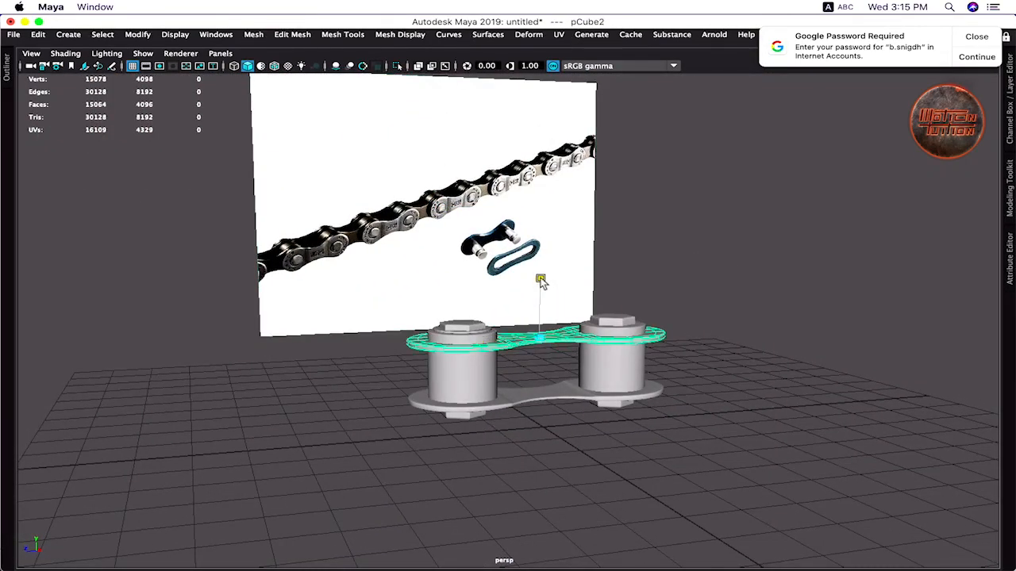
right_drag(514, 209, 522, 232)
right_drag(441, 207, 439, 208)
drag(350, 283, 711, 376)
alt+middle_drag(433, 333, 373, 377)
click(372, 376)
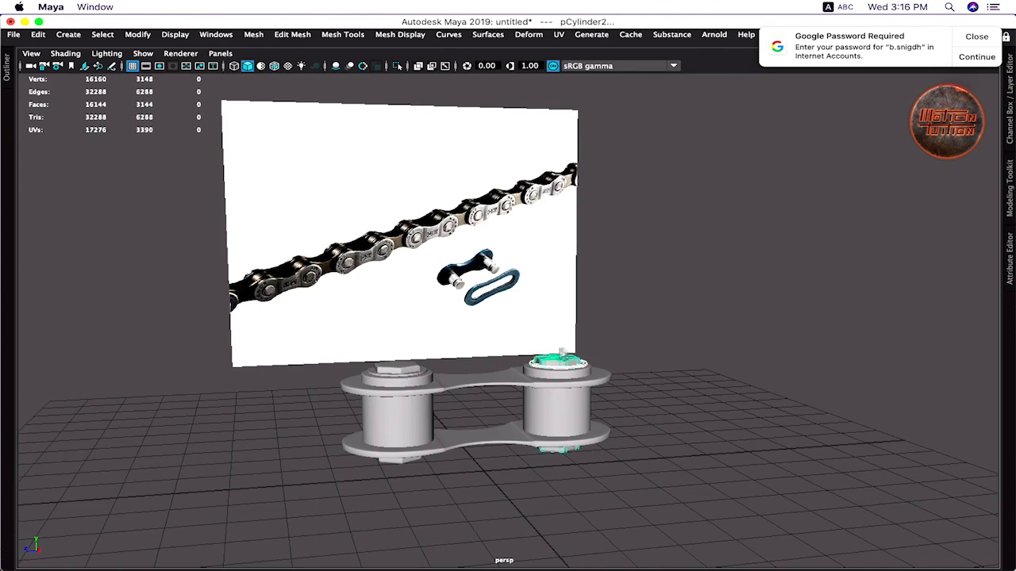
- Centre the washer on its pin along both axes with the Align Tool in top view
key(space)
click(137, 34)
click(170, 175)
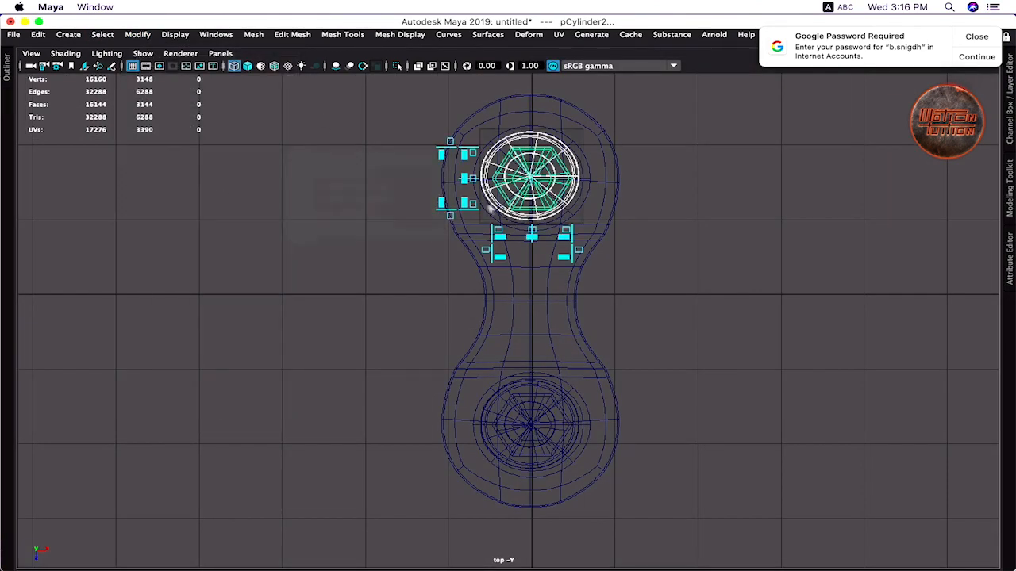
click(464, 178)
click(532, 235)
click(721, 247)
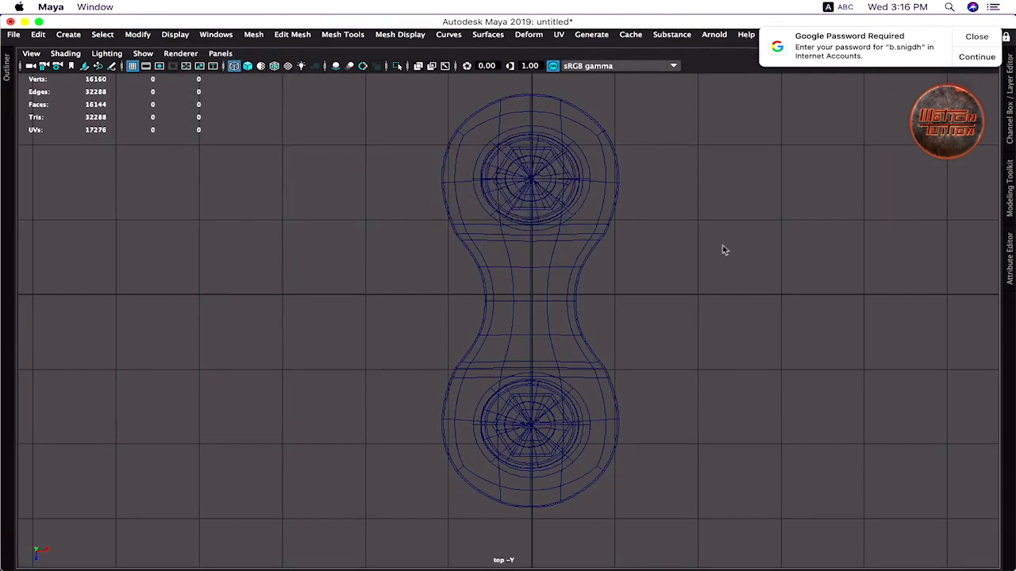
- Position the lower ring beneath the bottom plate, checking it in the front view
key(space)
key(space)
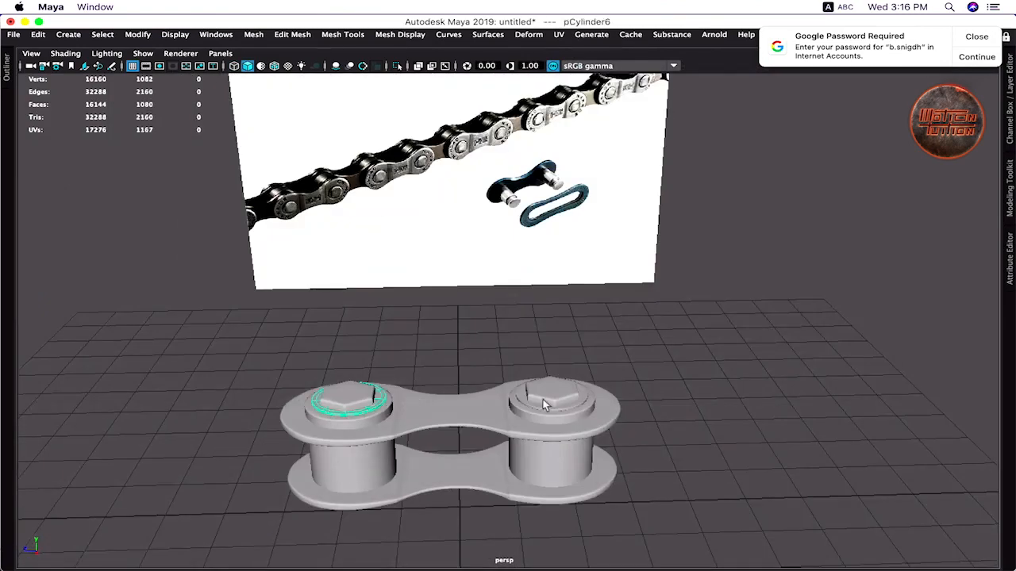
key(w)
alt+drag(474, 456, 519, 397)
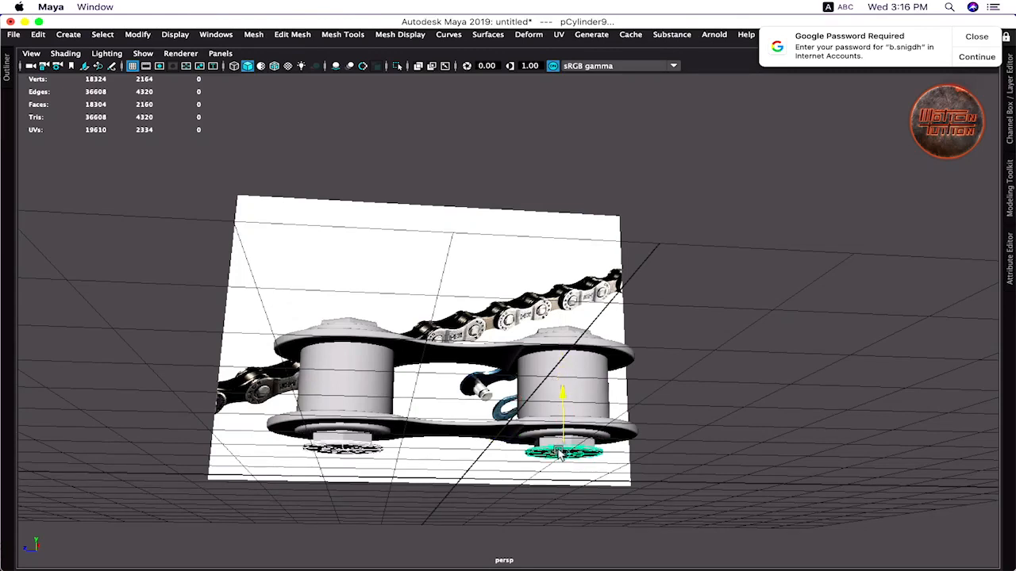
key(space)
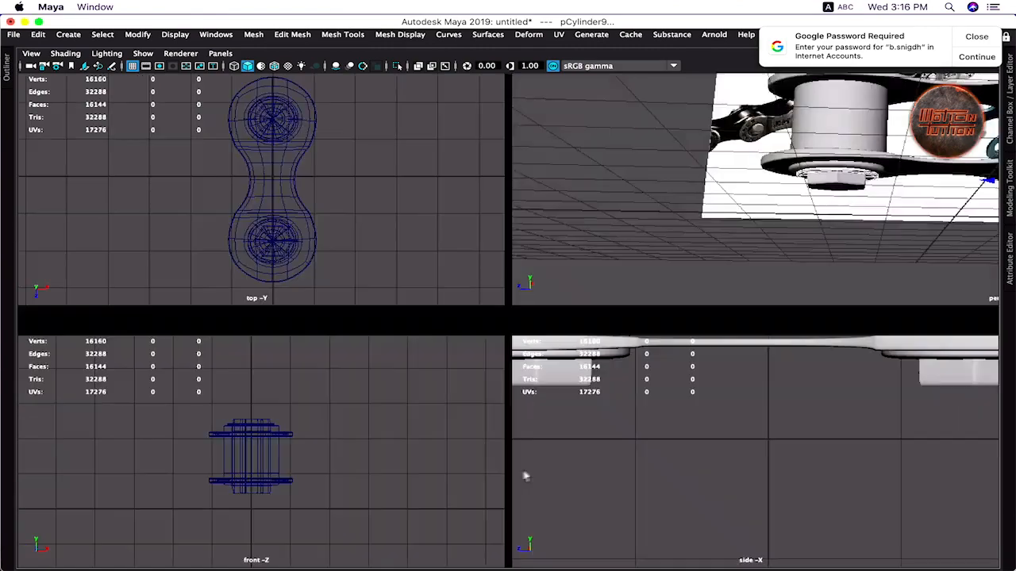
key(space)
scroll(553, 340, up, 4)
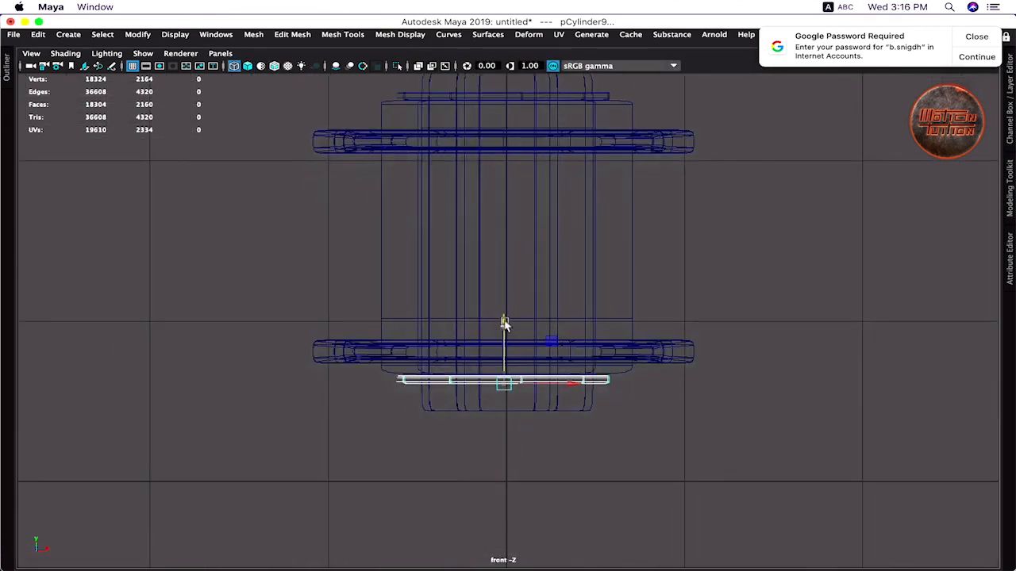
scroll(569, 274, down, 4)
key(space)
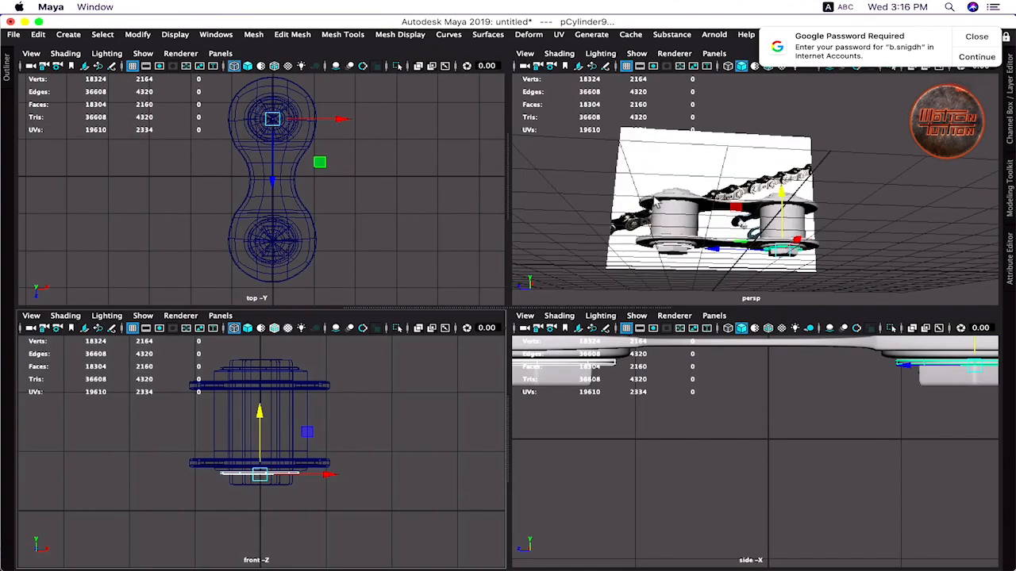
key(space)
scroll(513, 385, up, 3)
- Select the top and lower link plates
alt+middle_drag(585, 352, 625, 289)
click(725, 318)
alt+drag(548, 286, 533, 324)
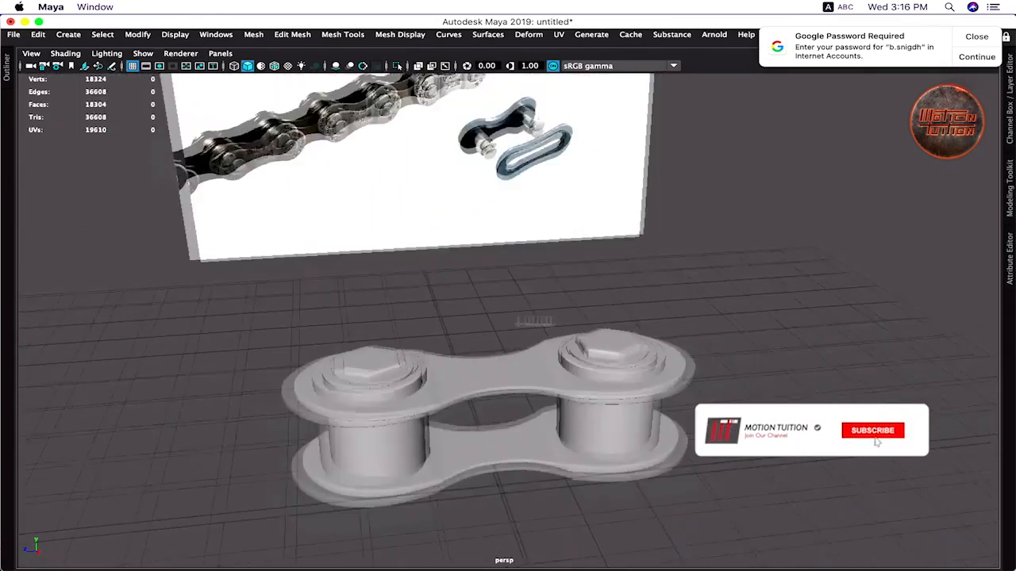
scroll(506, 355, down, 5)
click(506, 355)
shift+click(500, 397)
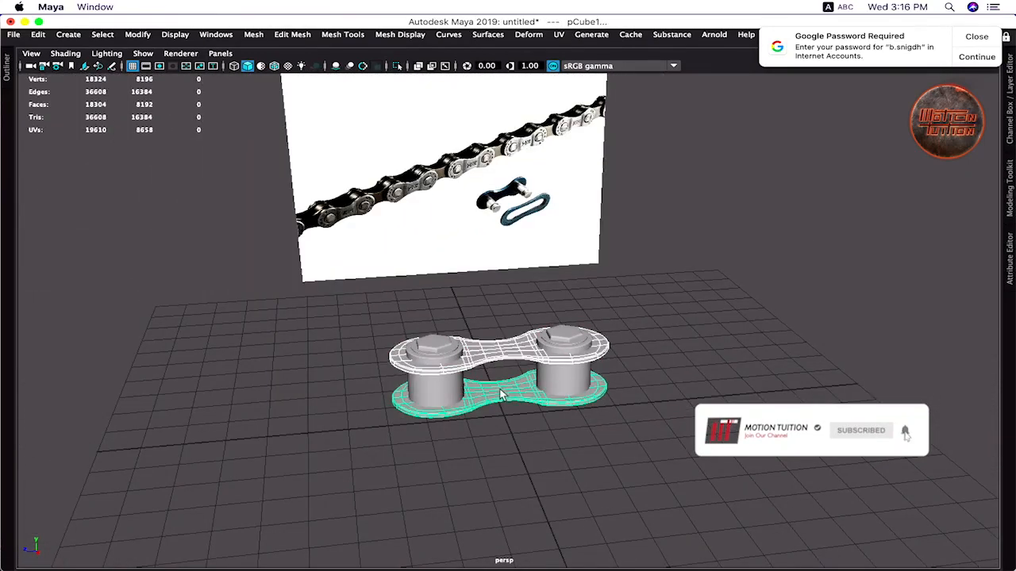
- Copy the long top plate and lower the copy to the bottom plate's level
click(505, 361)
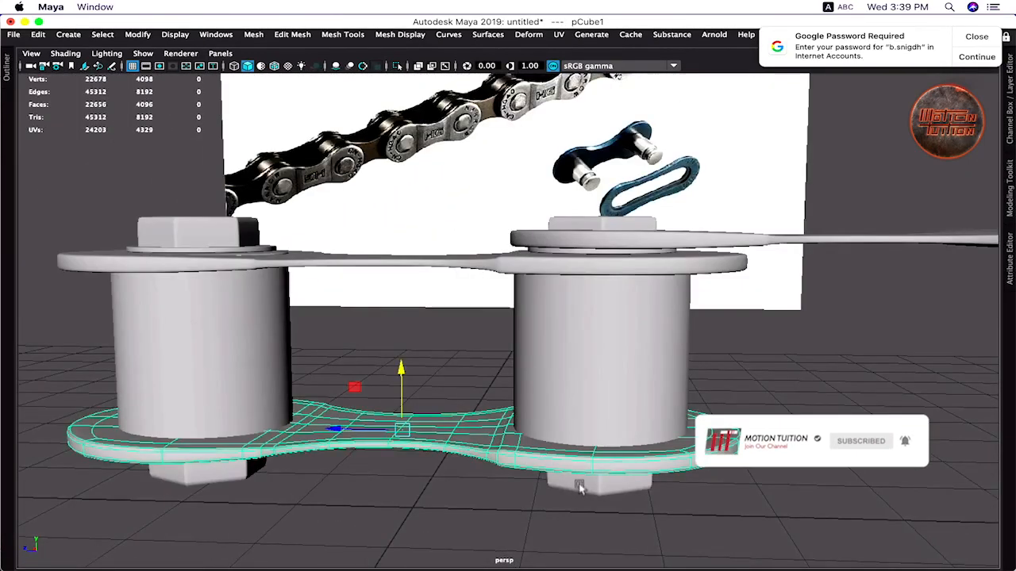
click(530, 318)
key(z)
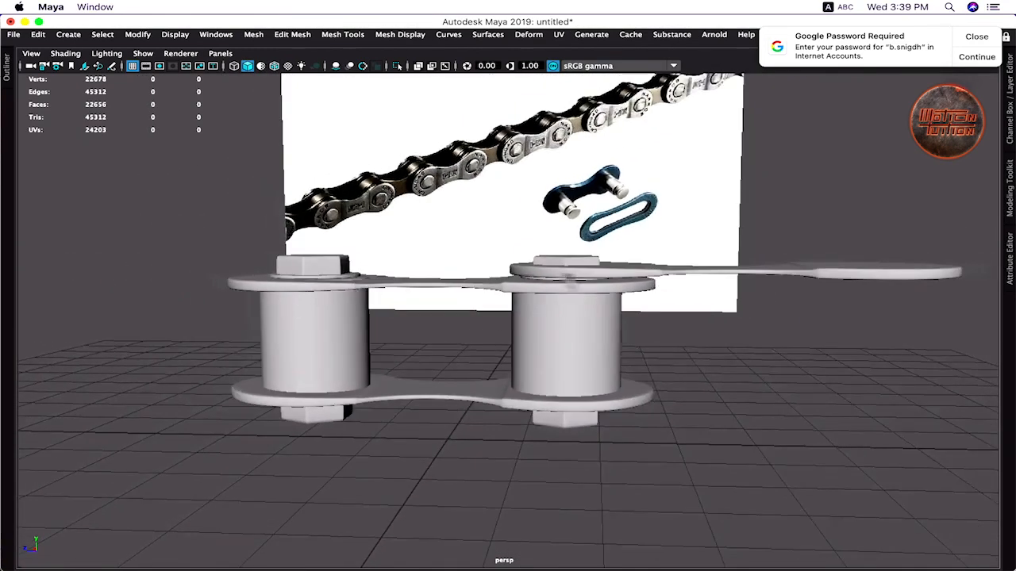
click(611, 274)
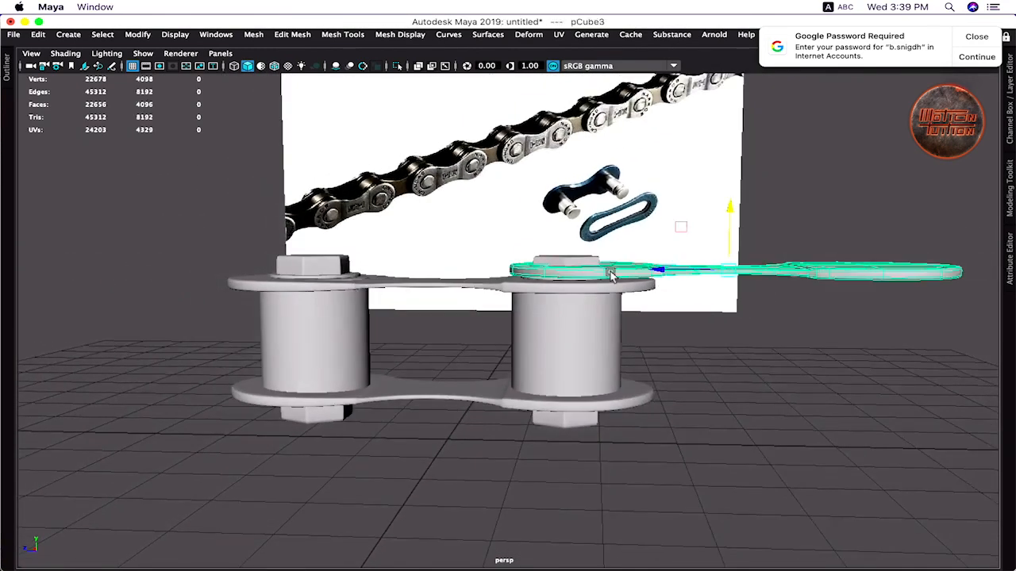
drag(730, 209, 711, 354)
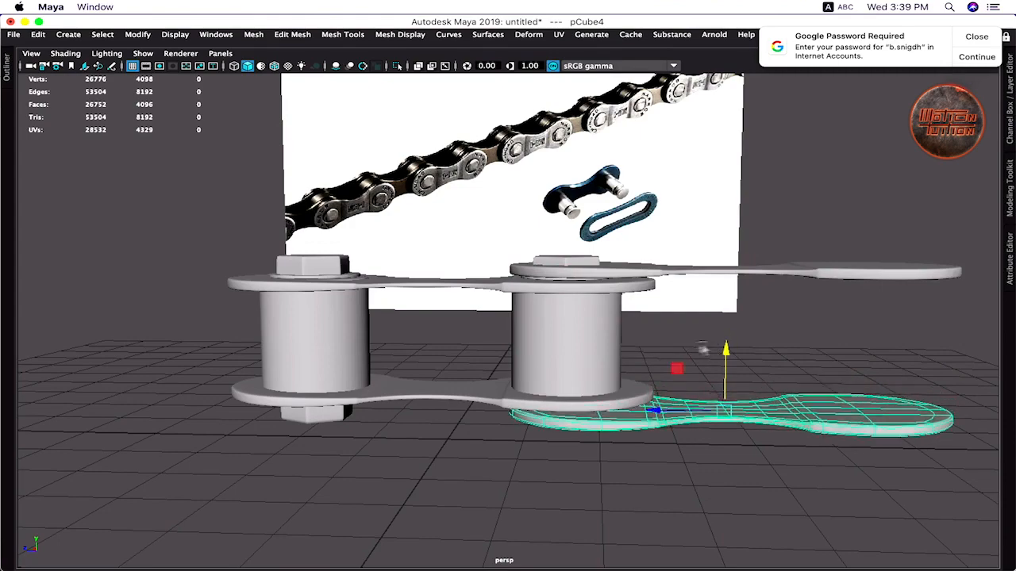
key(space)
key(space)
drag(560, 369, 560, 362)
- Orbit the perspective view to inspect the plates starting the next link
key(space)
key(space)
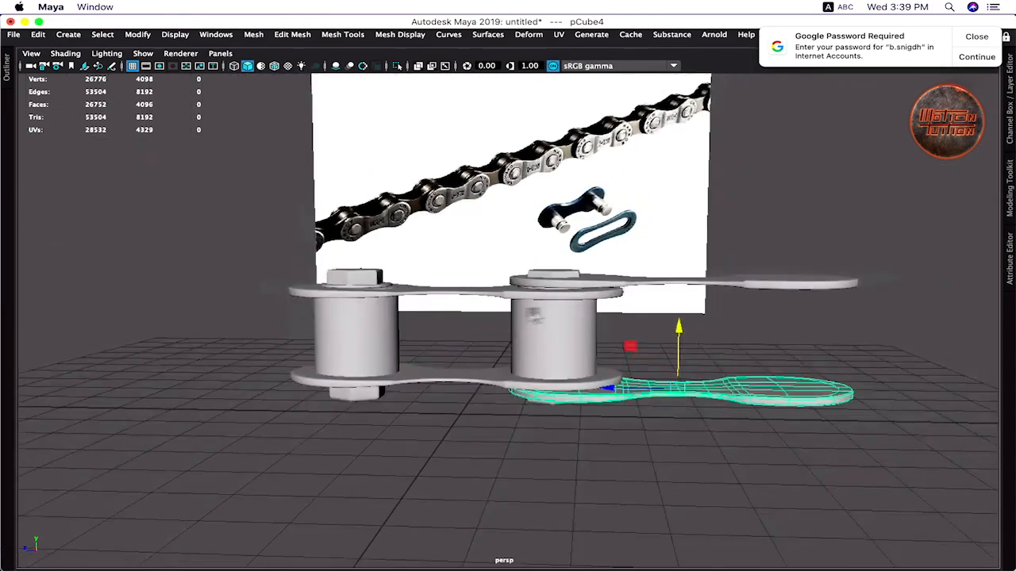
alt+drag(534, 311, 467, 367)
scroll(501, 320, down, 5)
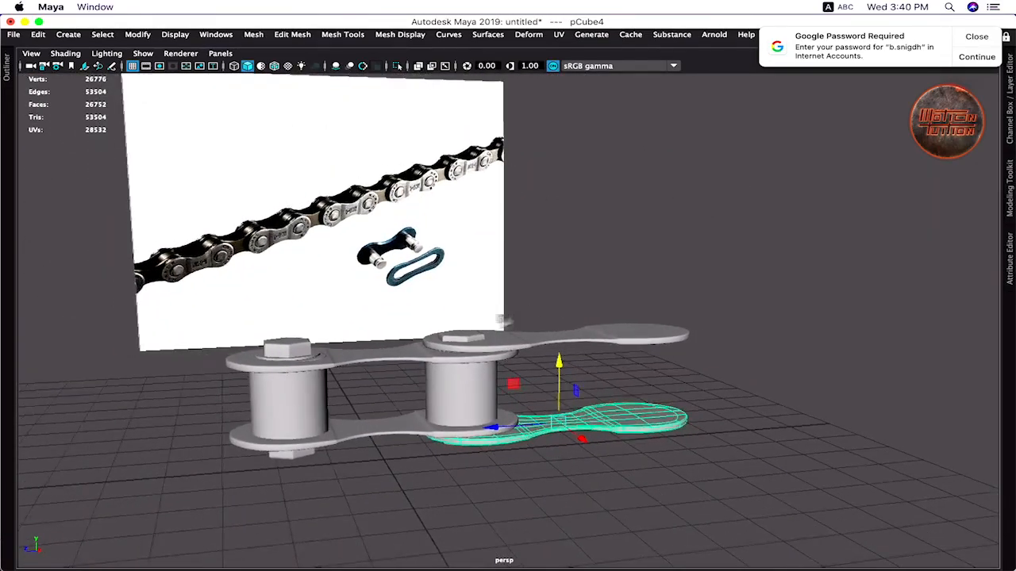
alt+drag(508, 333, 499, 354)
scroll(498, 341, up, 4)
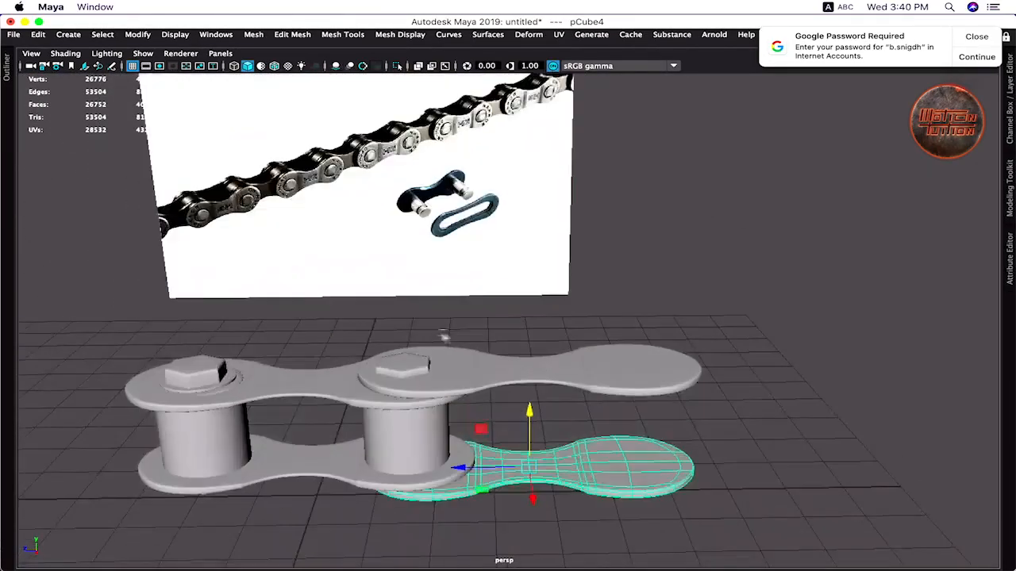